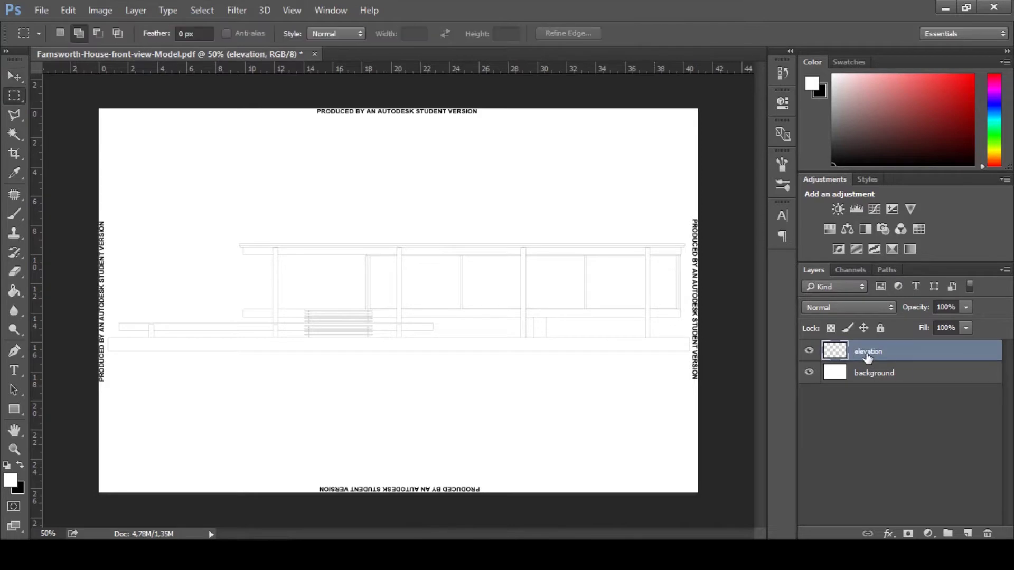
# - Delete the Autodesk student-version stamps along all four edges of the sheet from the elevation layer, keeping the drawing itself
pyautogui.moveTo(688, 103); pyautogui.dragTo(53, 406)
pyautogui.moveTo(103, 439); pyautogui.dragTo(759, 199)
pyautogui.press('z')
pyautogui.moveTo(709, 313); pyautogui.dragTo(750, 314)
pyautogui.press('m')
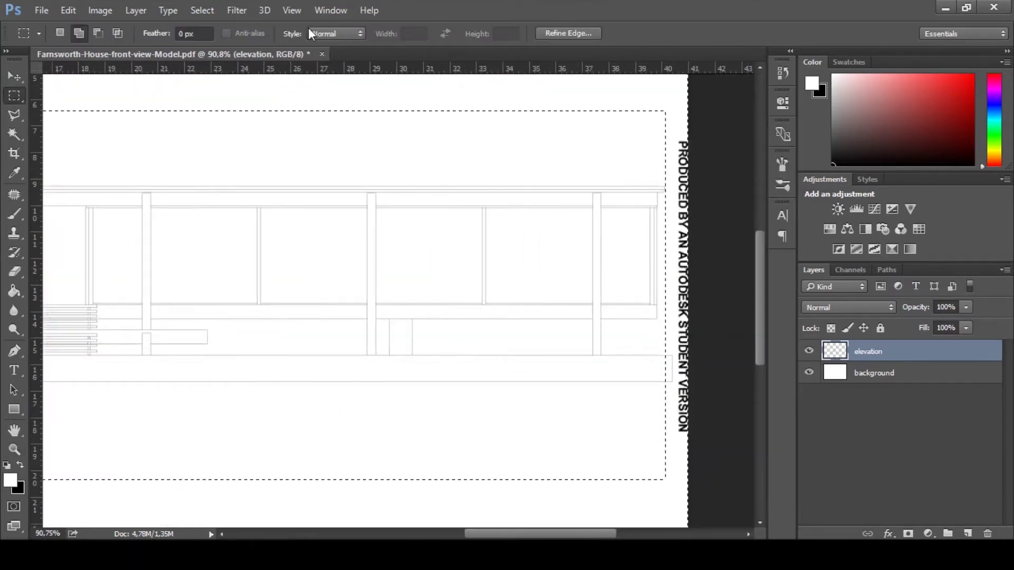
pyautogui.click(98, 33)
pyautogui.moveTo(618, 167); pyautogui.dragTo(671, 438)
pyautogui.press('z')
pyautogui.moveTo(708, 403); pyautogui.dragTo(733, 419)
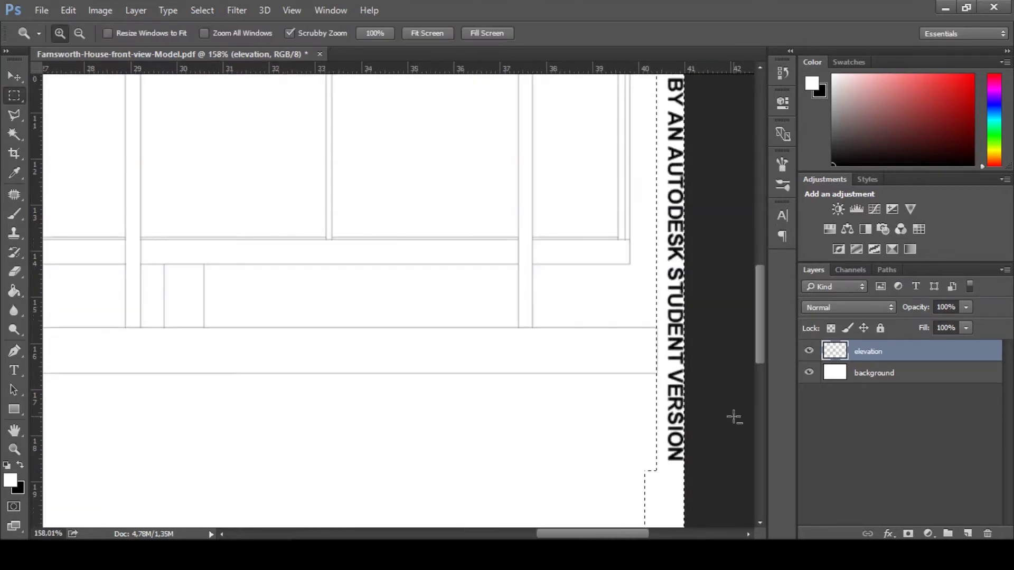
pyautogui.press('m')
pyautogui.moveTo(664, 398); pyautogui.dragTo(457, 294)
pyautogui.press('z')
pyautogui.hscroll(-5, 568, 331)
pyautogui.press('v')
pyautogui.press('Delete')
pyautogui.hotkey('ctrl', 'd')
# - Darken the linework by duplicating the elevation layer three times and merging all copies into one elevation layer
pyautogui.hotkey('ctrl', 'j')
pyautogui.hotkey('ctrl', 'j')
pyautogui.hotkey('ctrl', '0')
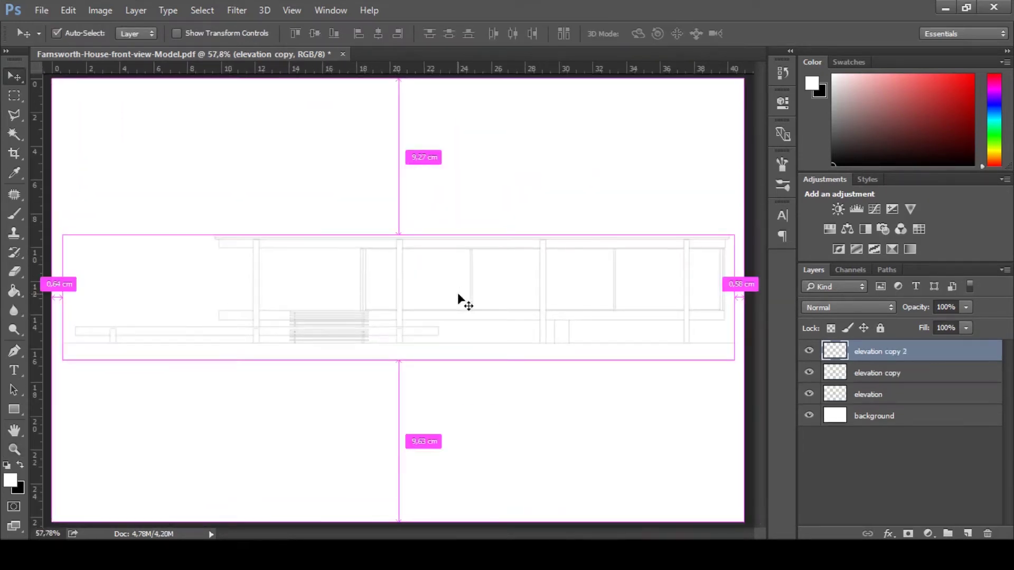
pyautogui.hotkey('ctrl', 'j')
pyautogui.moveTo(919, 416); pyautogui.dragTo(900, 346)
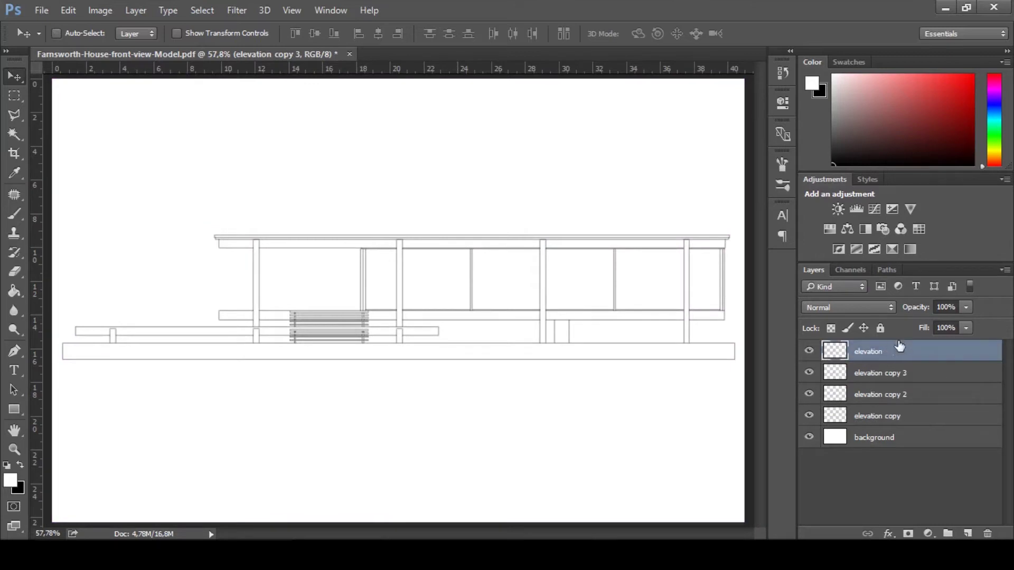
pyautogui.keyDown('shift'); pyautogui.click(905, 417); pyautogui.keyUp('shift')
pyautogui.hotkey('ctrl', 'e')
# - Select the ground strip beneath the house and extend the selection over the whole canvas area below it
pyautogui.press('z')
pyautogui.moveTo(401, 327); pyautogui.dragTo(382, 346)
pyautogui.press('m')
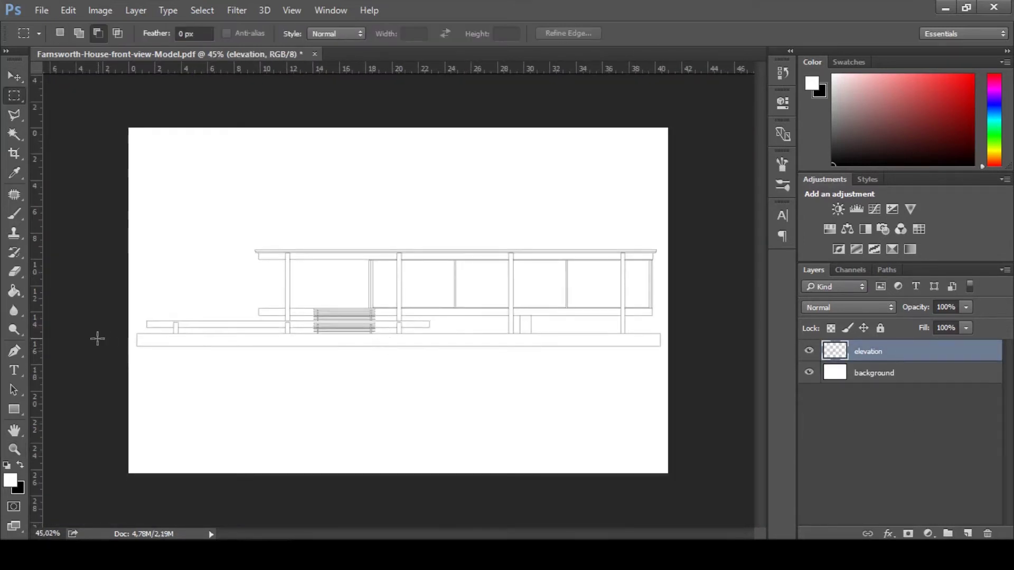
pyautogui.press('w')
pyautogui.press('m')
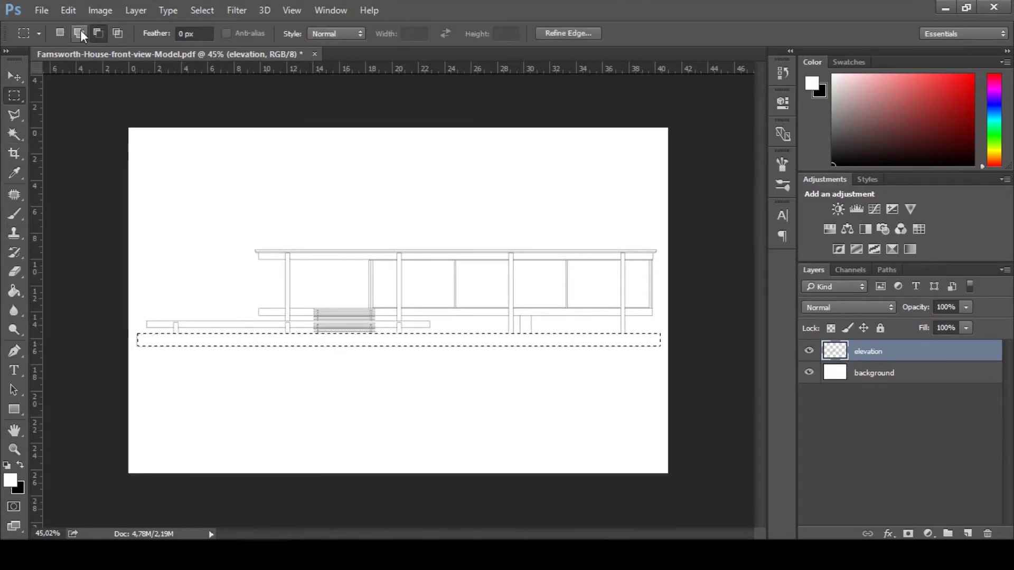
pyautogui.moveTo(196, 335); pyautogui.dragTo(15, 465)
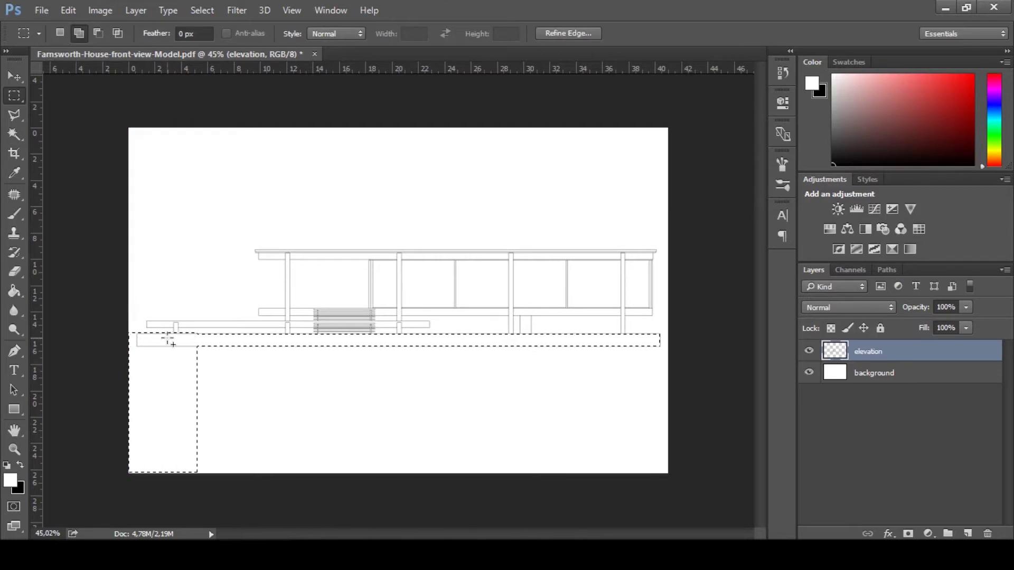
pyautogui.moveTo(171, 343)
pyautogui.mouseDown()
pyautogui.moveTo(584, 452)
pyautogui.moveTo(724, 516)
pyautogui.mouseUp()
pyautogui.moveTo(667, 473)
pyautogui.mouseDown()
pyautogui.moveTo(616, 419)
pyautogui.moveTo(507, 339)
pyautogui.moveTo(19, 334)
pyautogui.mouseUp()
# - Trim the selection's upper edge to the ground line and hide the selected area with a layer mask on the elevation layer
pyautogui.press('z')
pyautogui.moveTo(231, 385); pyautogui.dragTo(433, 382)
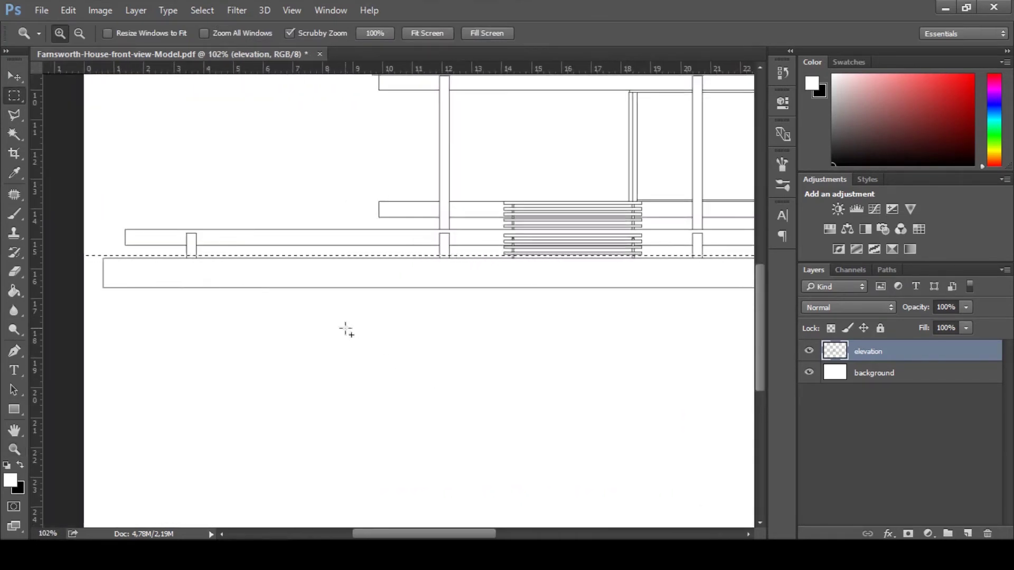
pyautogui.press('m')
pyautogui.moveTo(64, 158); pyautogui.dragTo(722, 259)
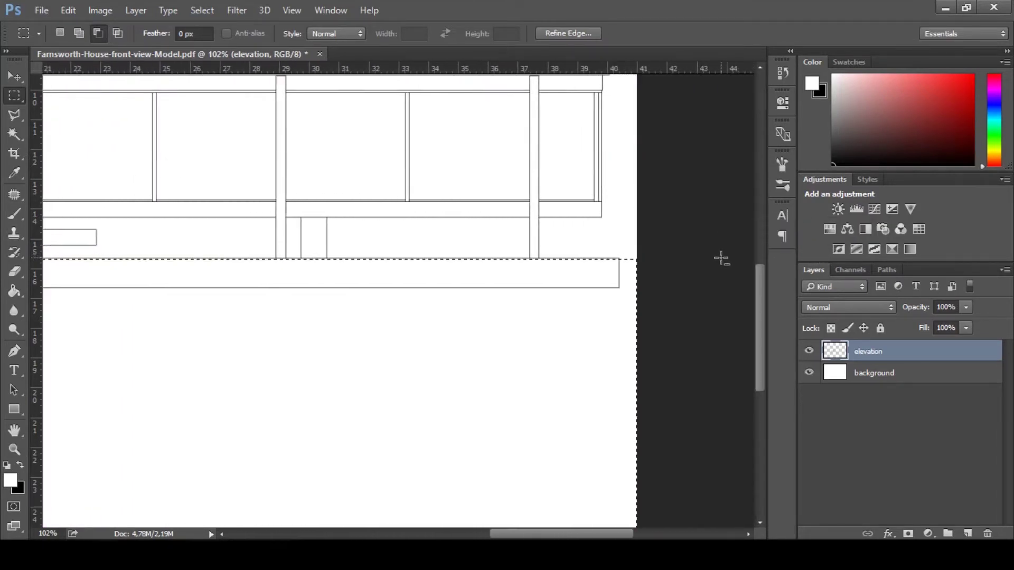
pyautogui.keyDown('alt'); pyautogui.click(908, 534); pyautogui.keyUp('alt')
pyautogui.press('v')
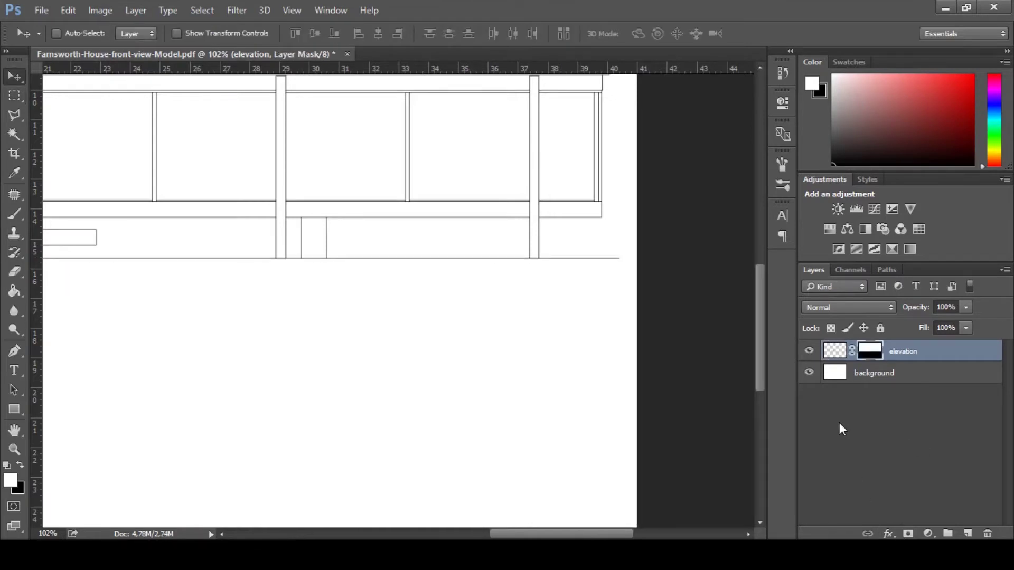
# - Crop both sides of the canvas so the ground line runs from edge to edge
pyautogui.click(833, 382)
pyautogui.press('c')
pyautogui.moveTo(634, 184)
pyautogui.mouseDown()
pyautogui.moveTo(612, 181)
pyautogui.moveTo(625, 181)
pyautogui.mouseUp()
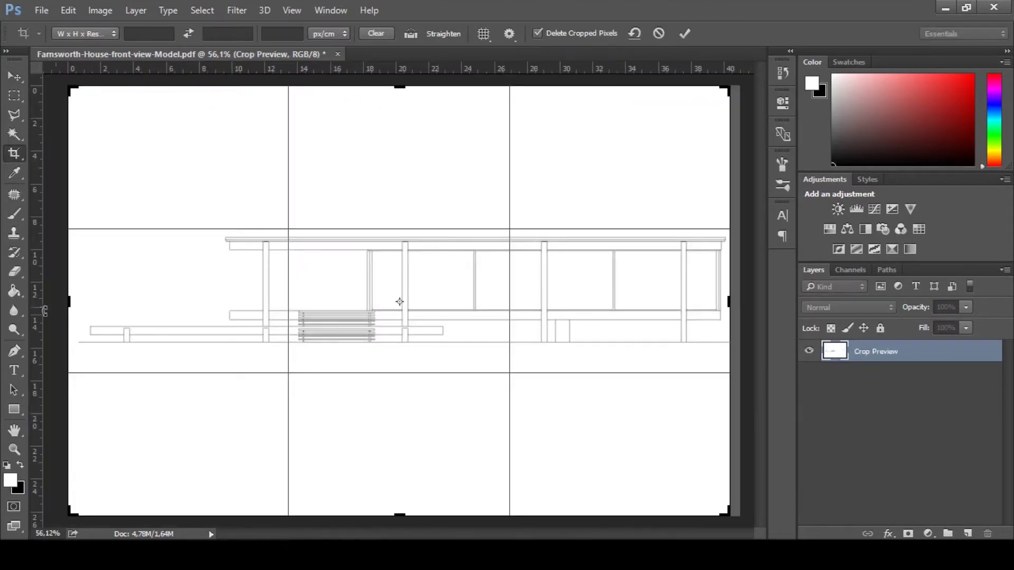
pyautogui.moveTo(64, 308)
pyautogui.mouseDown()
pyautogui.moveTo(80, 285)
pyautogui.moveTo(79, 312)
pyautogui.mouseUp()
pyautogui.press('Return')
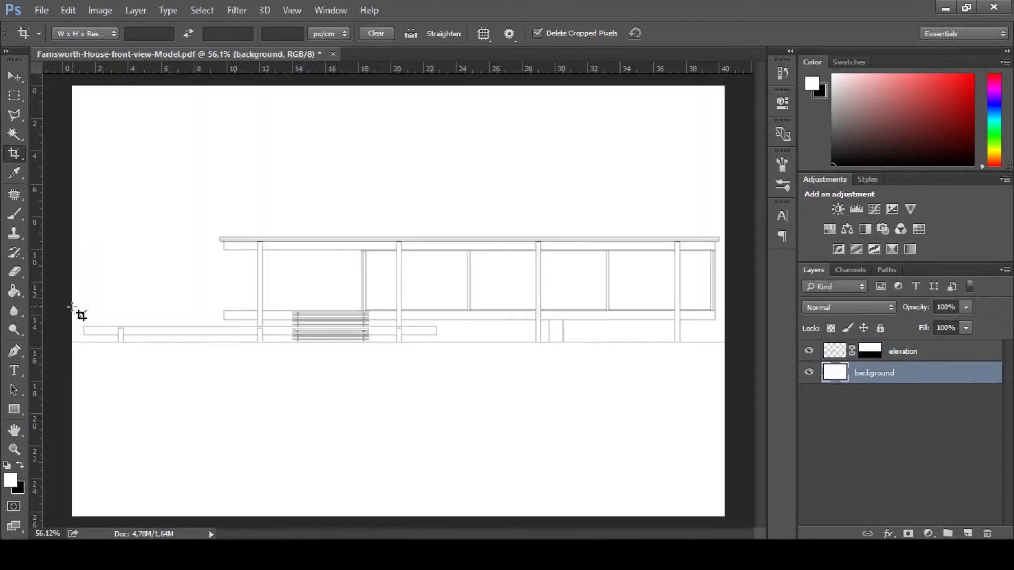
# - Fill the area below the ground line with a dark grey-brown Solid Color layer named ground
pyautogui.press('v')
pyautogui.click(936, 347)
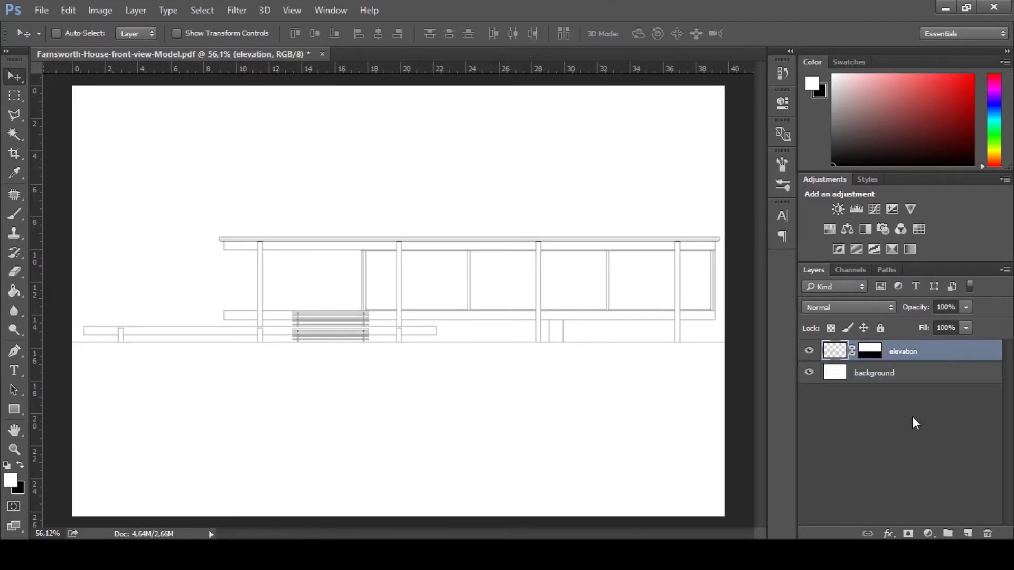
pyautogui.press('w')
pyautogui.click(641, 399)
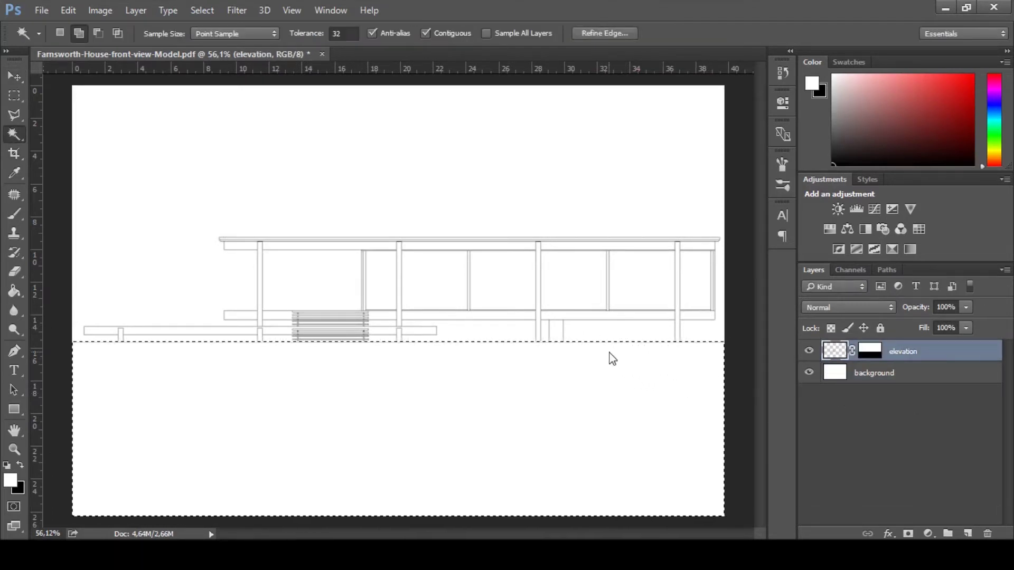
pyautogui.click(929, 534)
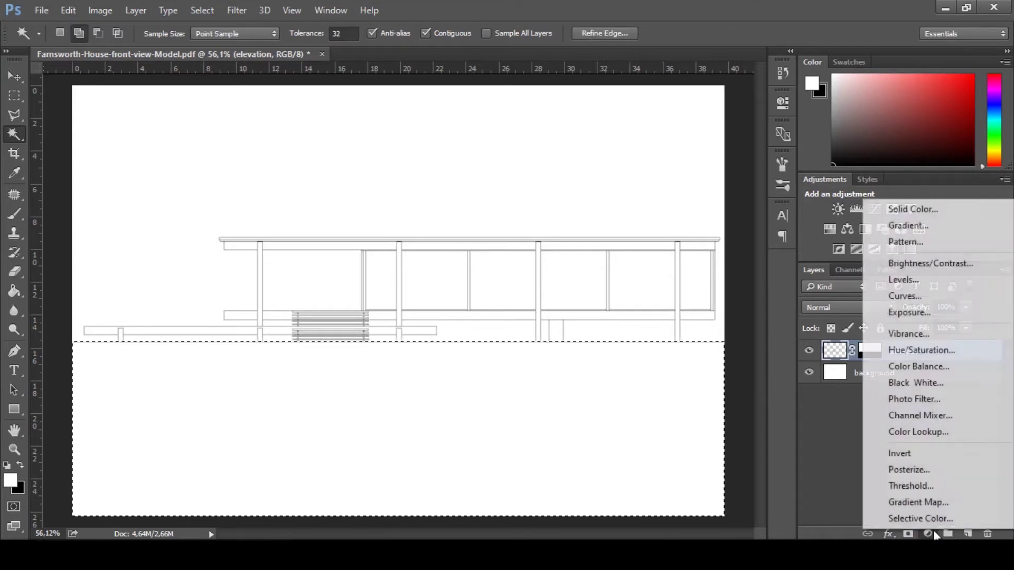
pyautogui.click(898, 209)
pyautogui.moveTo(571, 189)
pyautogui.mouseDown()
pyautogui.moveTo(592, 195)
pyautogui.moveTo(589, 239)
pyautogui.mouseUp()
pyautogui.moveTo(579, 200); pyautogui.dragTo(584, 270)
pyautogui.press('Return')
pyautogui.press('w')
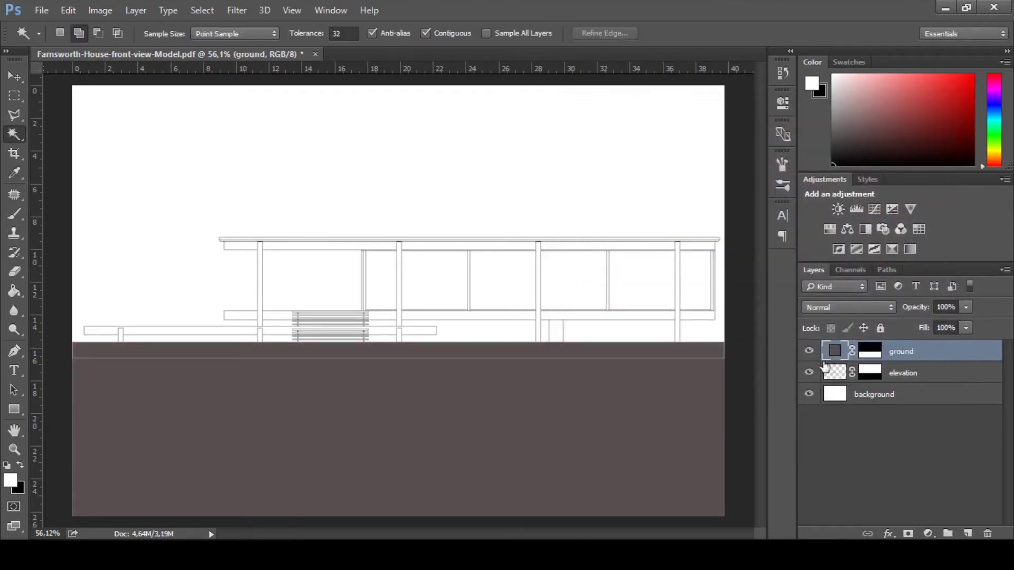
# - Paint white on the ground layer's mask with a 63 px square brush to cover the thin line across the fill
pyautogui.press('b')
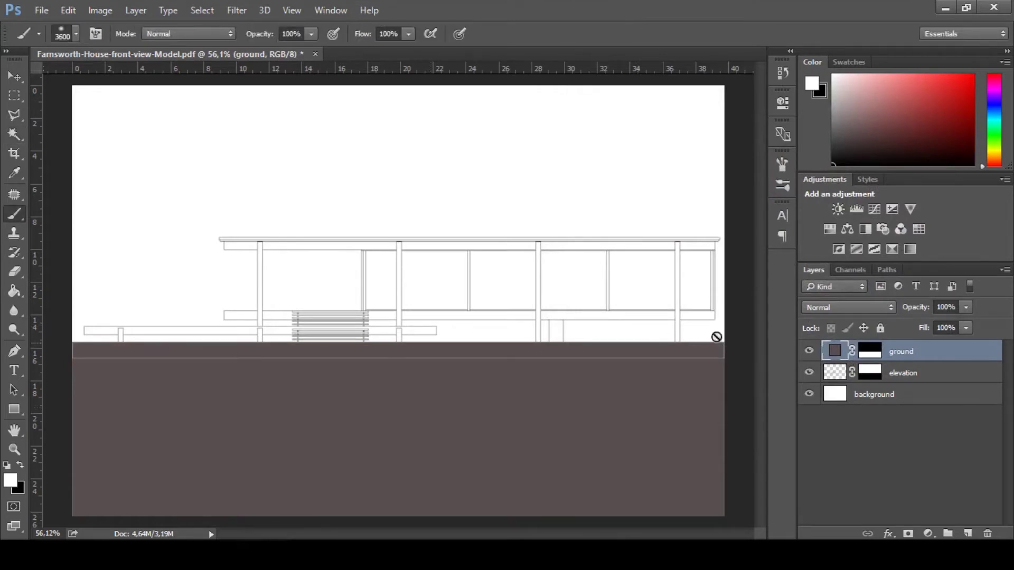
pyautogui.rightClick(602, 368)
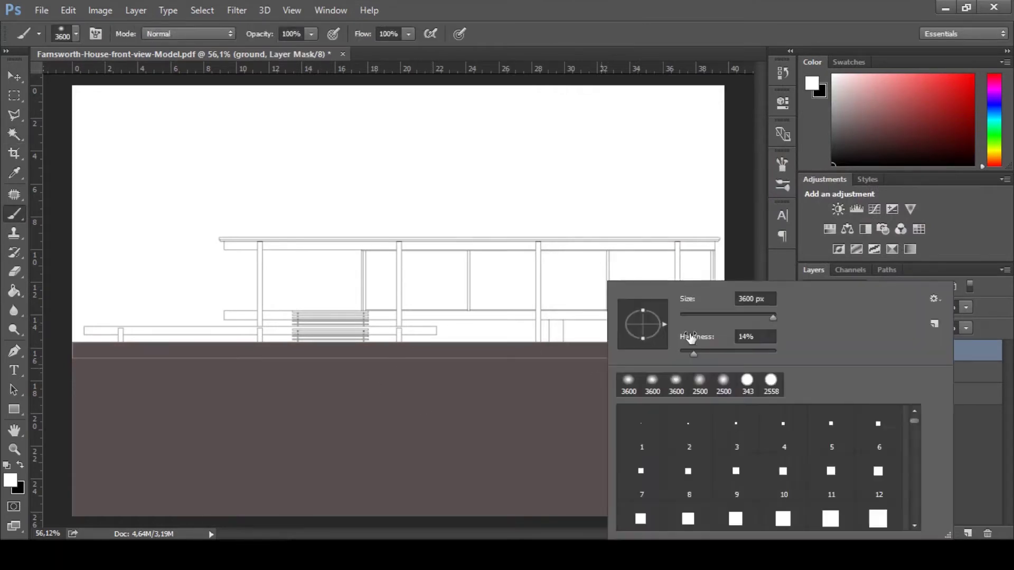
pyautogui.press('Return')
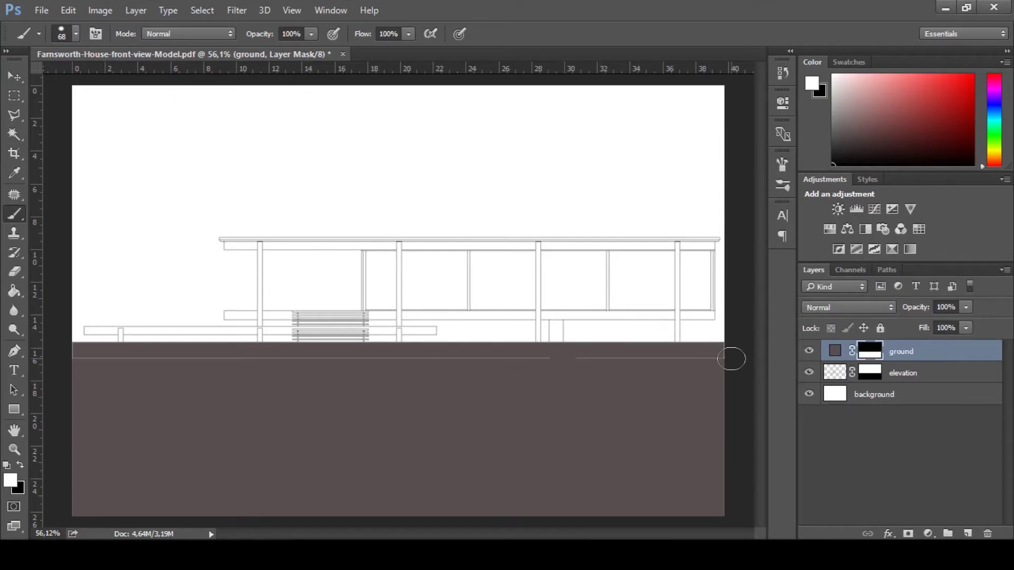
pyautogui.rightClick(584, 421)
pyautogui.click(762, 514)
pyautogui.moveTo(686, 312); pyautogui.dragTo(692, 320)
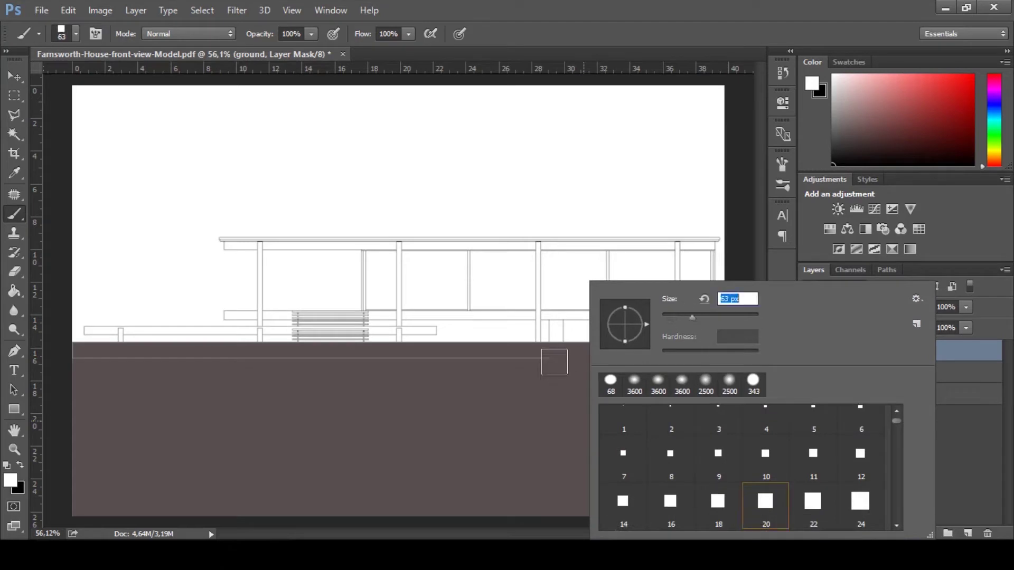
pyautogui.press('Return')
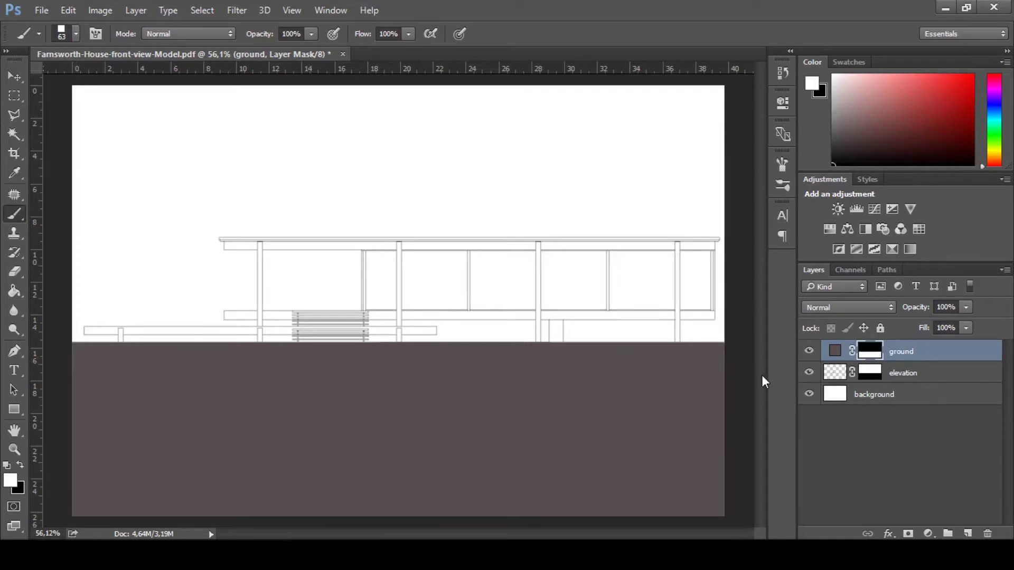
pyautogui.press('z')
pyautogui.moveTo(725, 367)
pyautogui.mouseDown()
pyautogui.moveTo(763, 364)
pyautogui.moveTo(665, 358)
pyautogui.mouseUp()
pyautogui.moveTo(540, 534); pyautogui.dragTo(381, 522)
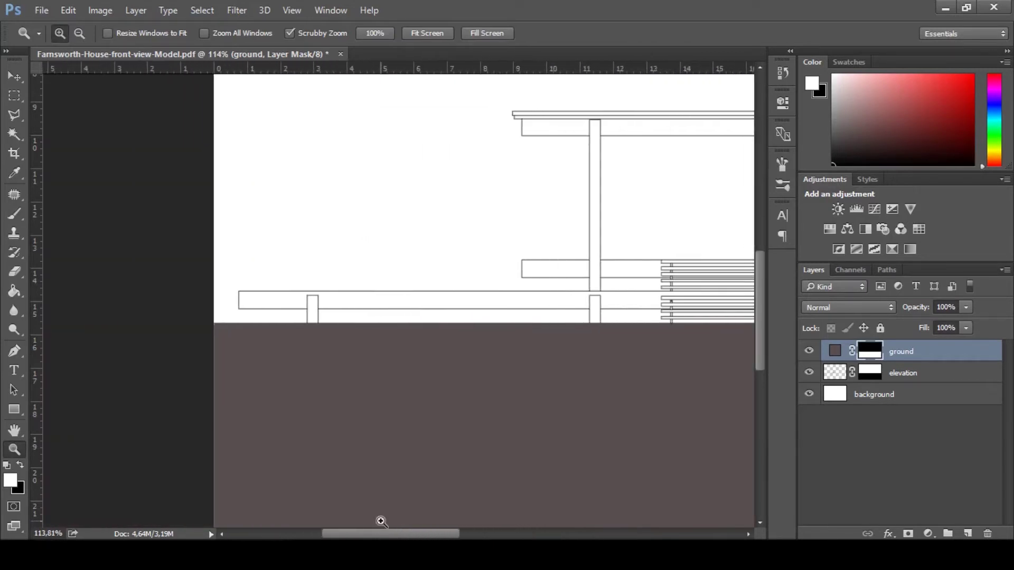
# - Select all the glass panes between the columns on the elevation layer with the Magic Wand
pyautogui.hotkey('ctrl', '0')
pyautogui.moveTo(338, 301); pyautogui.dragTo(362, 301)
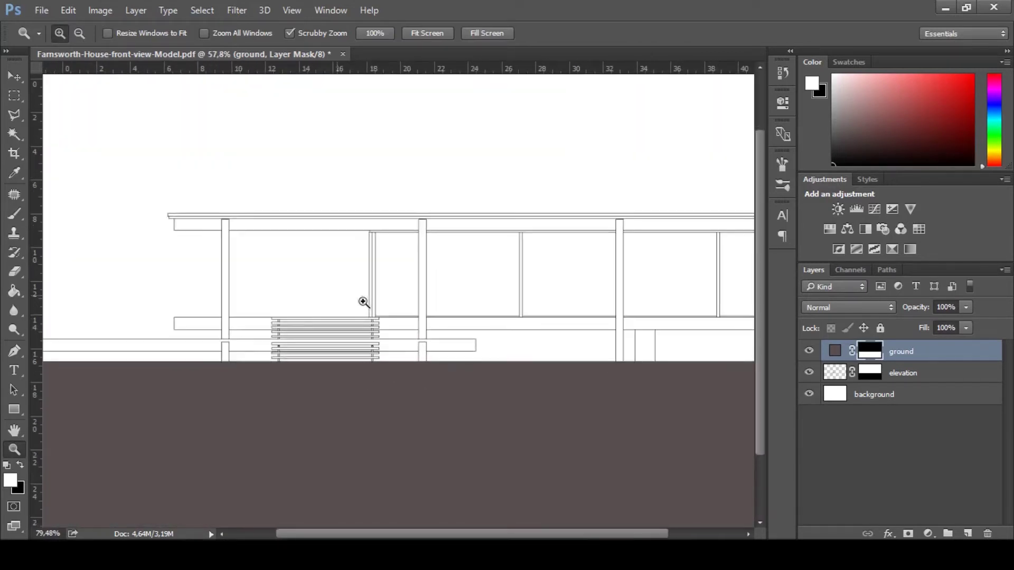
pyautogui.click(897, 384)
pyautogui.press('w')
pyautogui.click(386, 272)
pyautogui.click(668, 281)
pyautogui.hscroll(3, 602, 278)
pyautogui.click(584, 285)
pyautogui.click(667, 290)
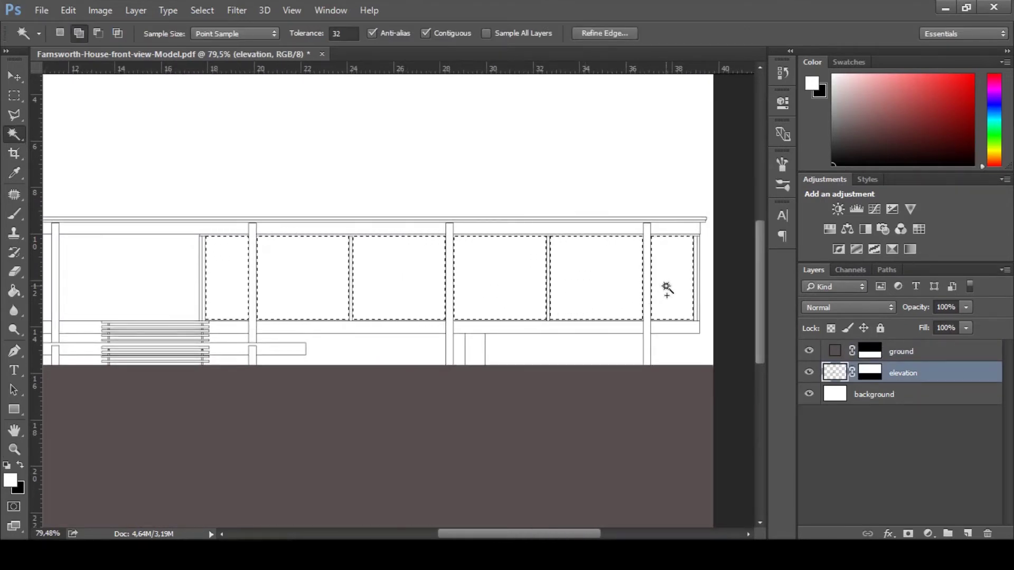
# - Fill the selected panes with a Solid Color layer in pale cyan e3f3f1, set to 50% opacity and named windows
pyautogui.click(928, 533)
pyautogui.click(892, 210)
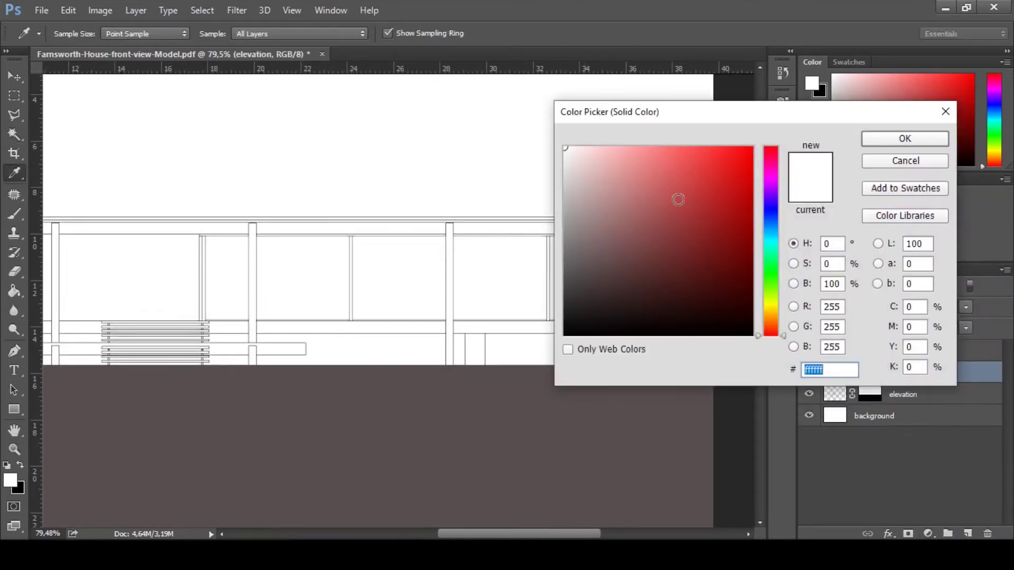
pyautogui.click(770, 247)
pyautogui.click(577, 156)
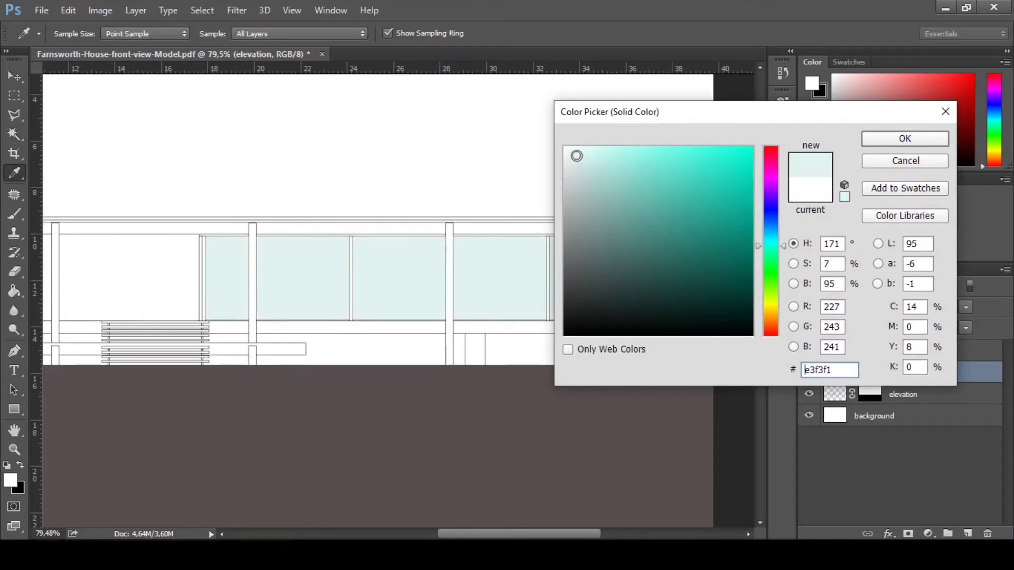
pyautogui.press('Return')
pyautogui.press('v')
pyautogui.press('3')
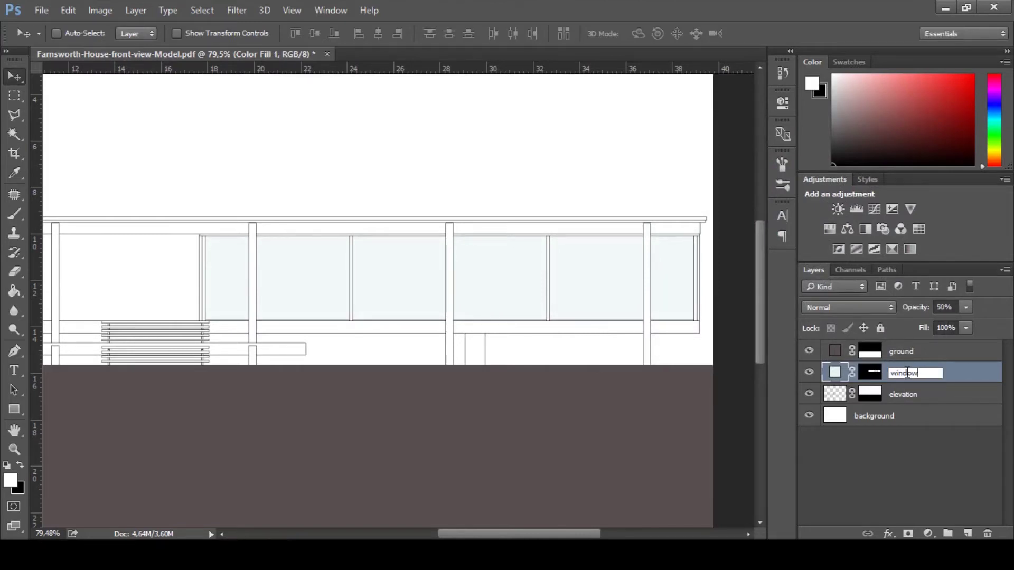
# - Change the windows layer's fill colour to the darker grey-green b9cdca
pyautogui.doubleClick(834, 375)
pyautogui.click(583, 183)
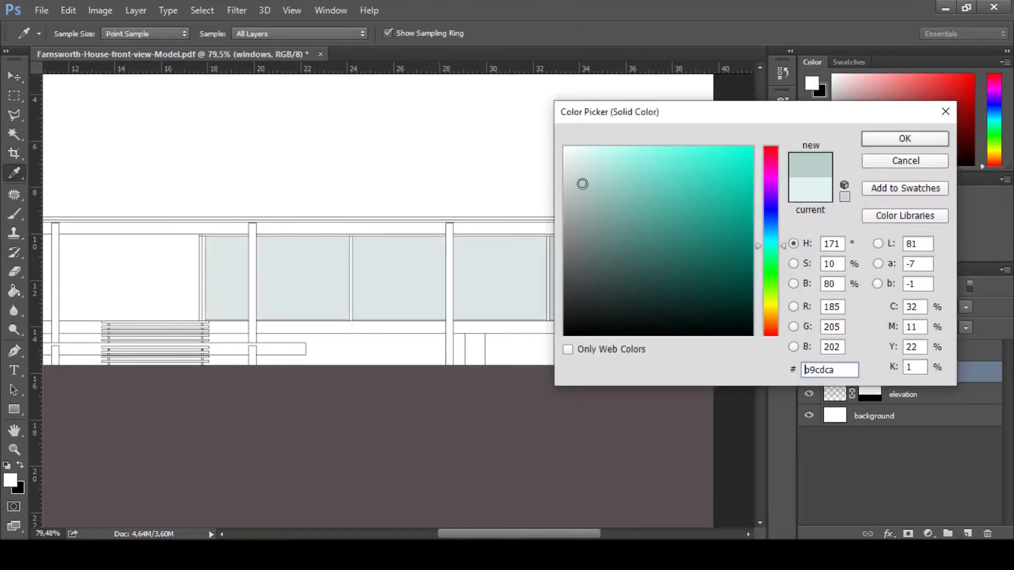
pyautogui.press('Return')
pyautogui.press('z')
pyautogui.moveTo(580, 183); pyautogui.dragTo(384, 327)
pyautogui.press('3')
pyautogui.press('v')
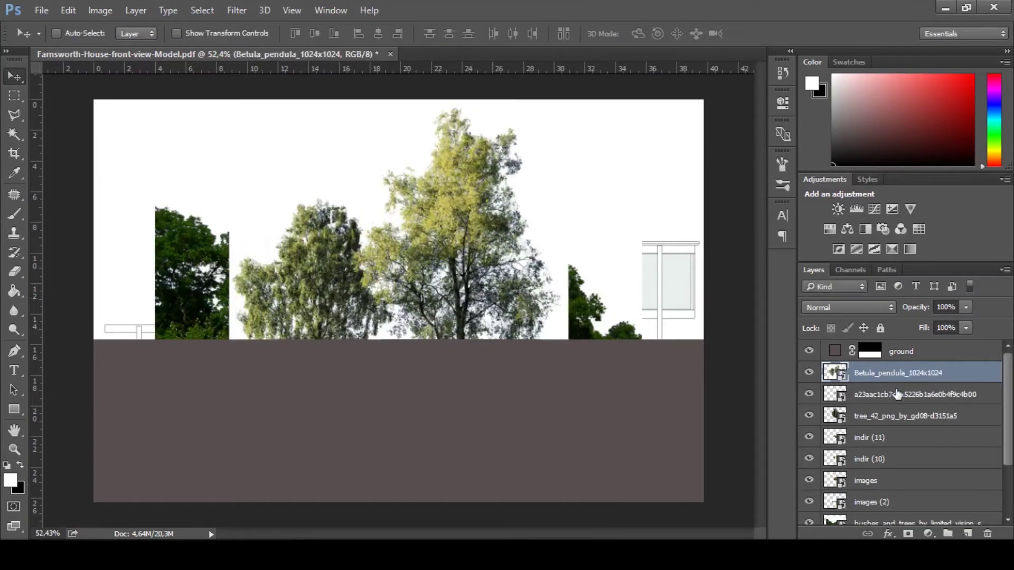
# - Group the tree layers from Betula_pendula_1024x1024 through images (2) and hide the group
pyautogui.scroll(-2, 895, 403)
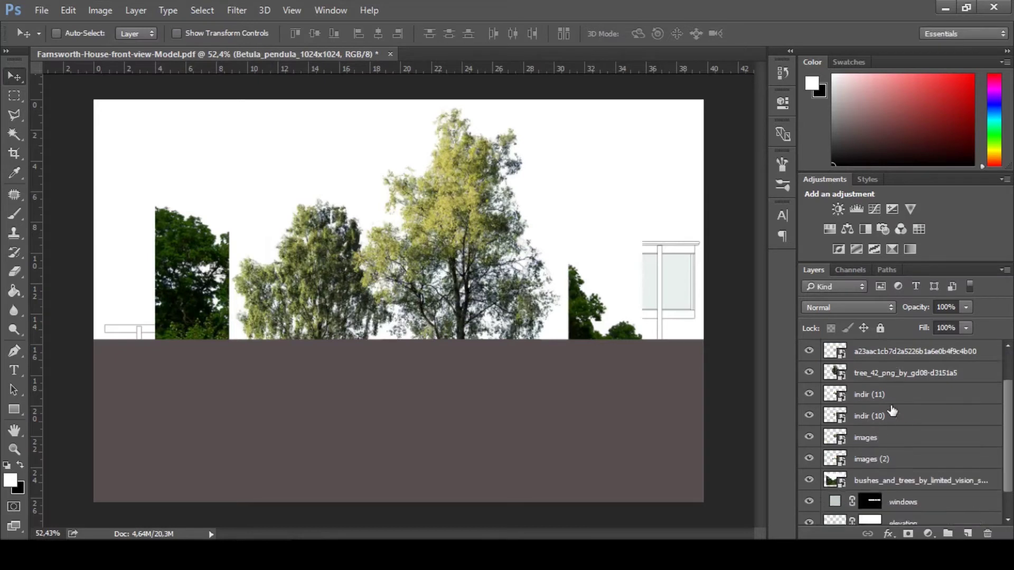
pyautogui.keyDown('shift'); pyautogui.click(911, 460); pyautogui.keyUp('shift')
pyautogui.hotkey('ctrl', 'g')
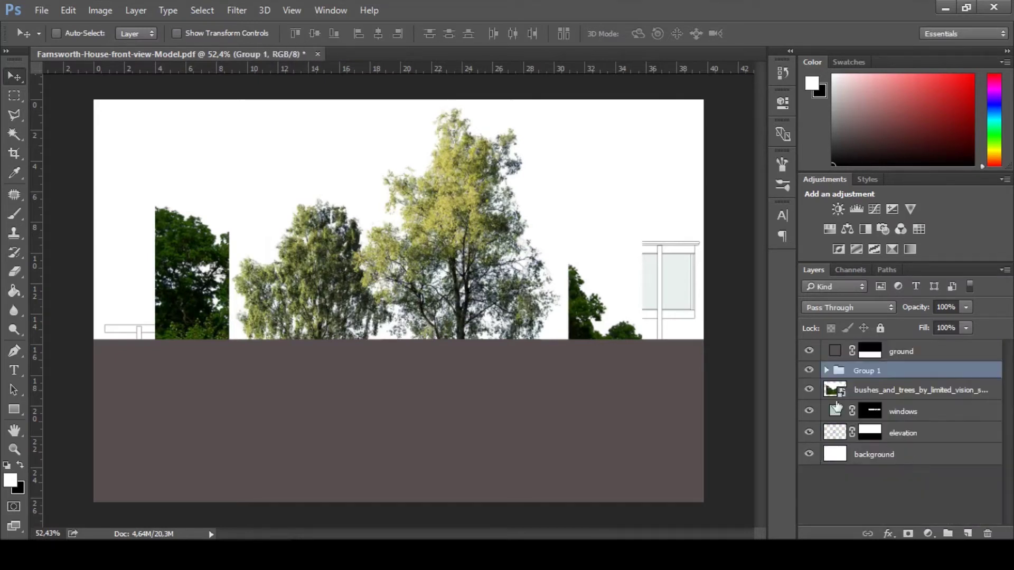
pyautogui.click(809, 370)
# - Move the bushes-and-trees layer to the top of the stack and duplicate its image across the canvas
pyautogui.moveTo(867, 389); pyautogui.dragTo(898, 346)
pyautogui.moveTo(486, 296); pyautogui.dragTo(662, 221)
pyautogui.hotkey('ctrl', 'j')
# - Flip the copied bushes-and-trees image horizontally and align it with the original to form a continuous hedge
pyautogui.hotkey('ctrl', 't')
pyautogui.rightClick(640, 218)
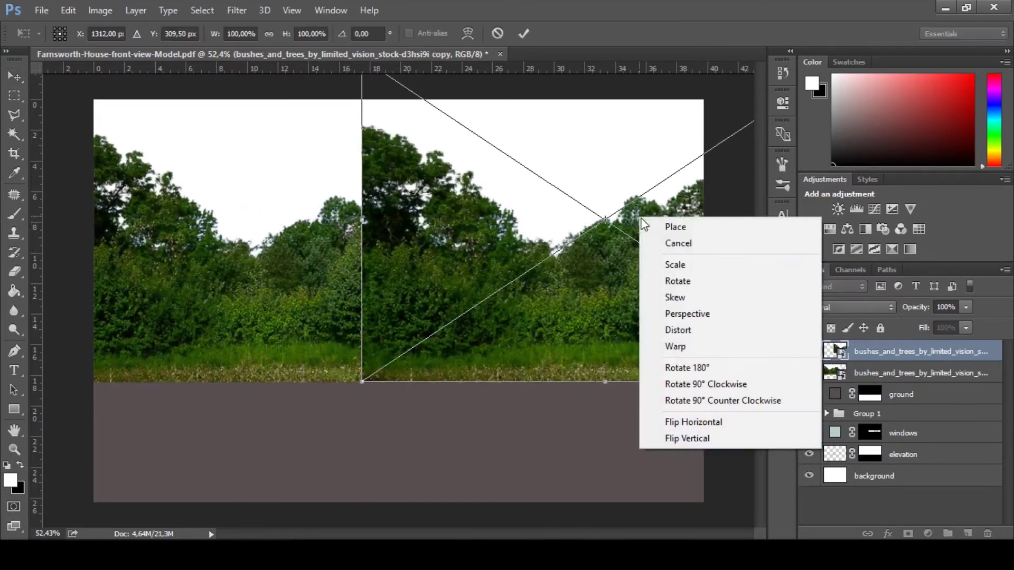
pyautogui.click(687, 422)
pyautogui.press('Return')
pyautogui.moveTo(538, 317); pyautogui.dragTo(587, 304)
pyautogui.press('Left')
pyautogui.press('Left')
pyautogui.press('Left')
pyautogui.press('Left')
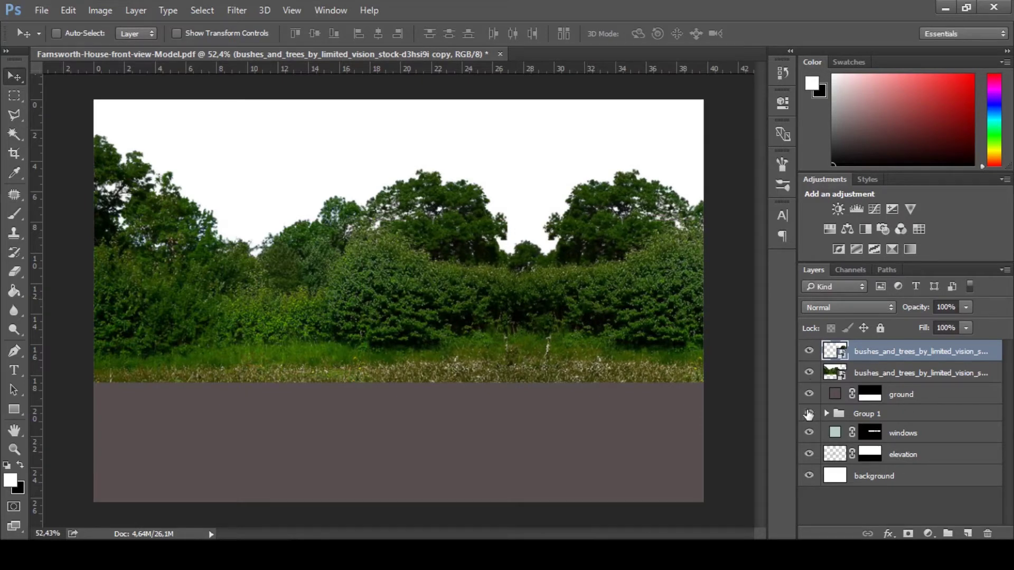
# - Show the tree group again and move both bushes-and-trees layers directly above the background layer
pyautogui.click(861, 418)
pyautogui.click(898, 373)
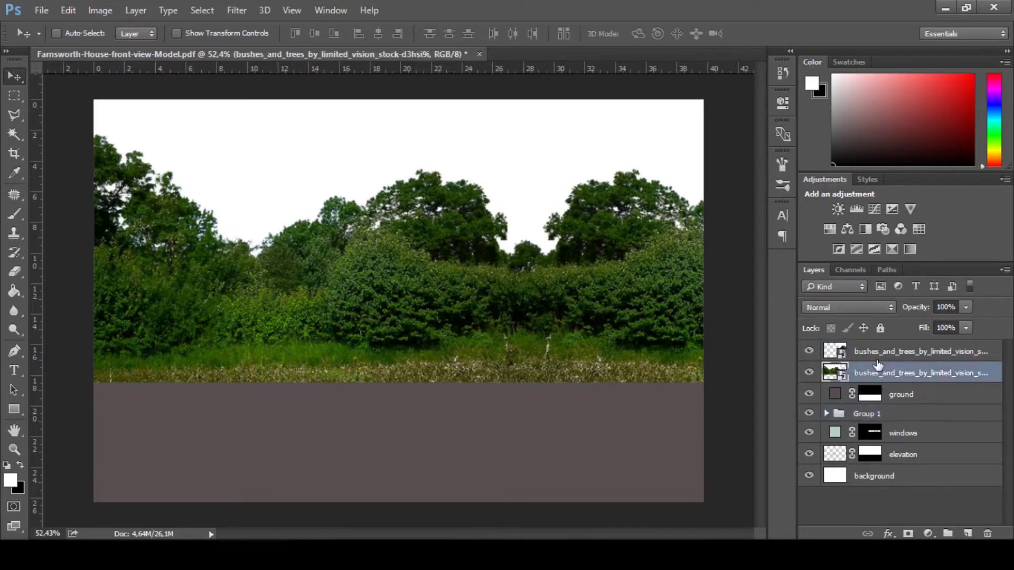
pyautogui.keyDown('shift'); pyautogui.click(898, 351); pyautogui.keyUp('shift')
pyautogui.moveTo(898, 352); pyautogui.dragTo(887, 467)
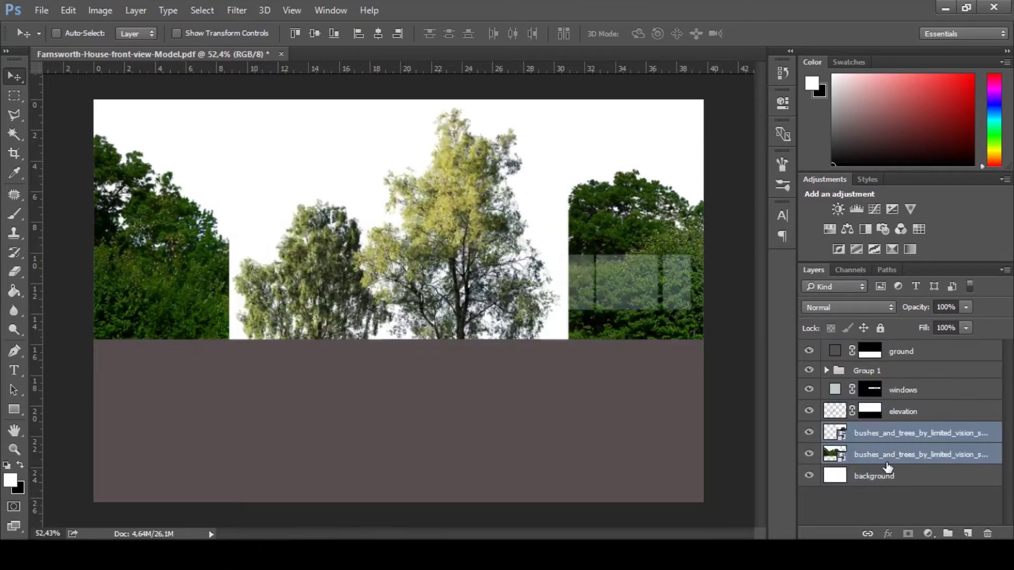
# - Group the two bushes-and-trees layers above the background and hide Group 1
pyautogui.hotkey('ctrl', 'g')
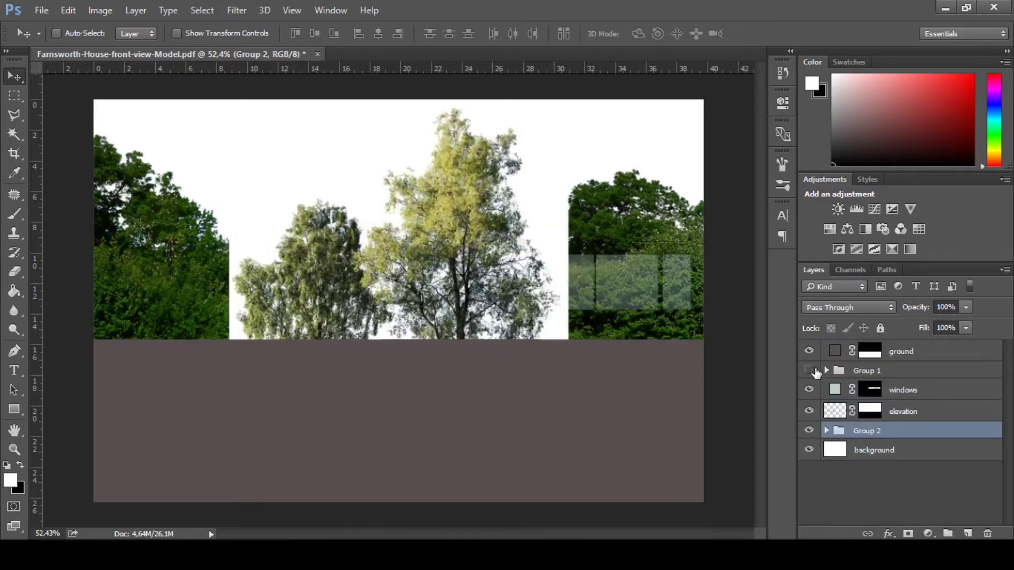
pyautogui.click(900, 412)
pyautogui.click(861, 430)
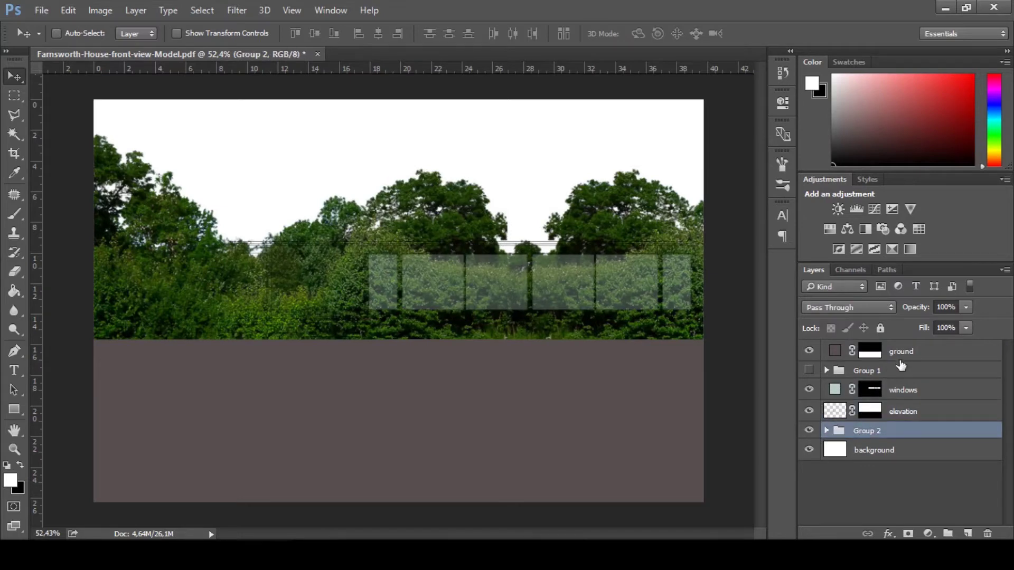
# - Hide the ground layer and Group 2, and select the elevation layer with its opacity at 100%
pyautogui.click(901, 353)
pyautogui.click(810, 351)
pyautogui.click(810, 431)
pyautogui.click(810, 431)
pyautogui.click(833, 414)
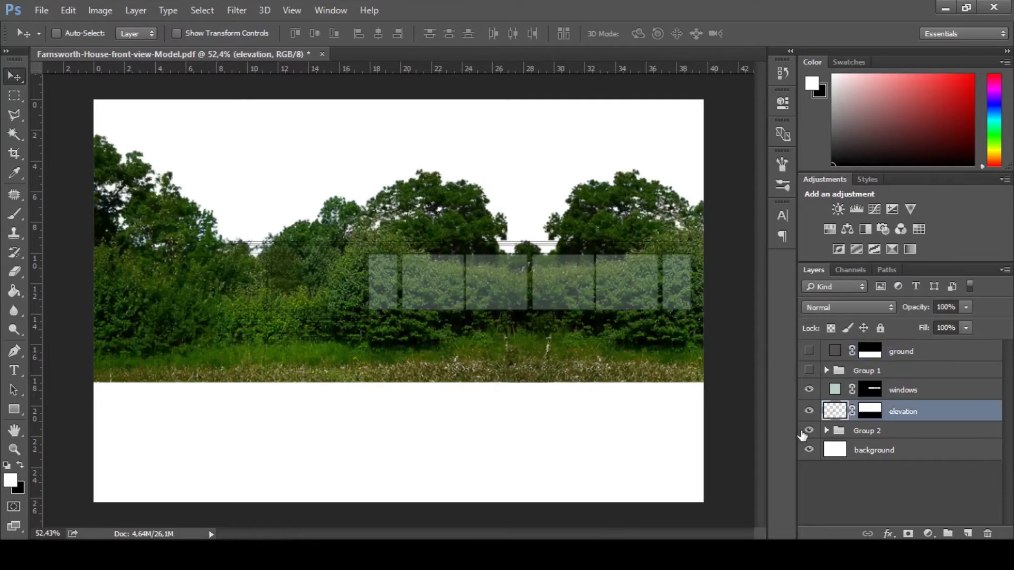
pyautogui.click(809, 431)
pyautogui.press('2')
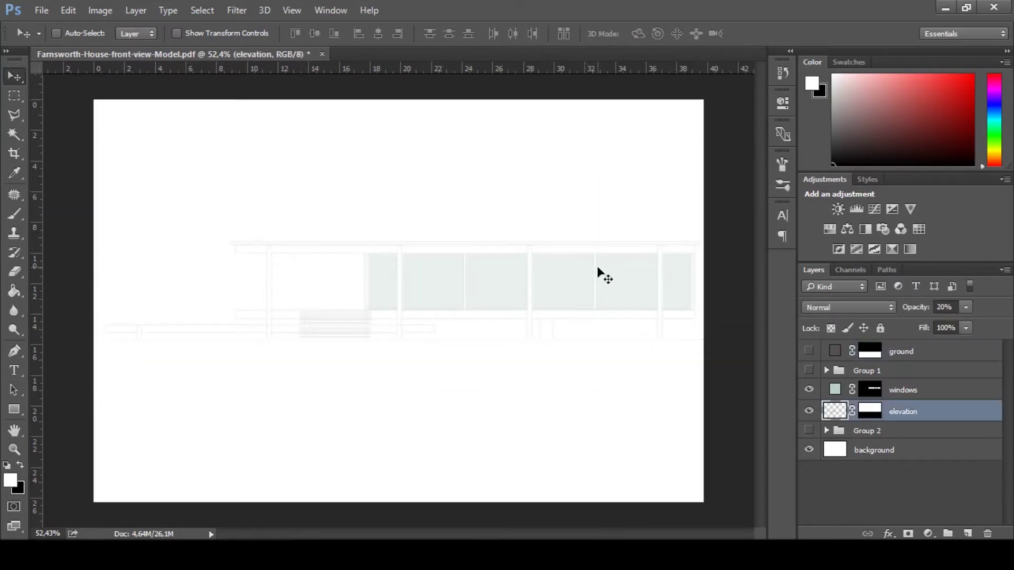
pyautogui.moveTo(913, 308); pyautogui.dragTo(1010, 315)
# - Select the empty areas above and around the house on the elevation layer with the Magic Wand
pyautogui.press('w')
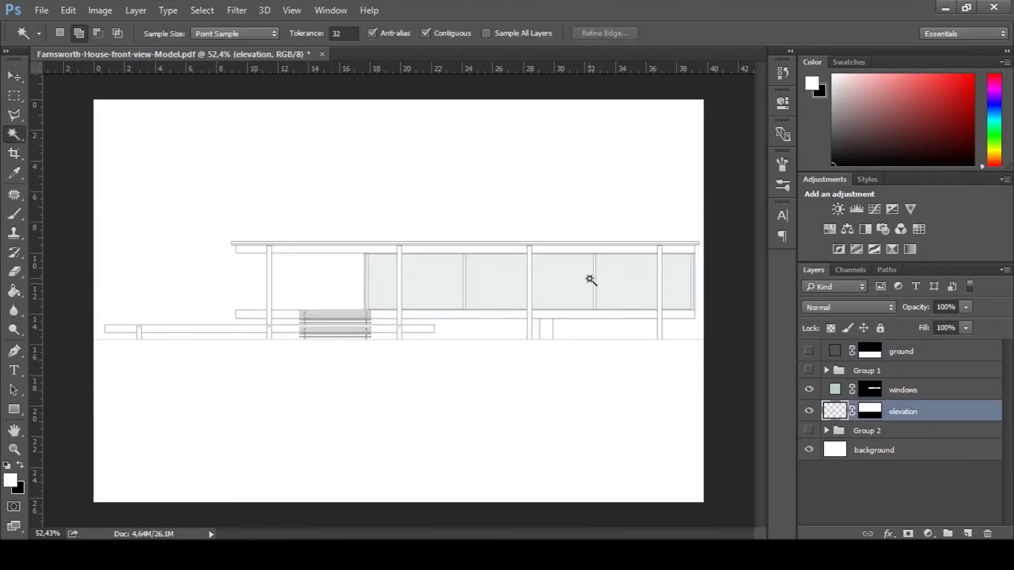
pyautogui.press('z')
pyautogui.moveTo(573, 246); pyautogui.dragTo(641, 274)
pyautogui.press('w')
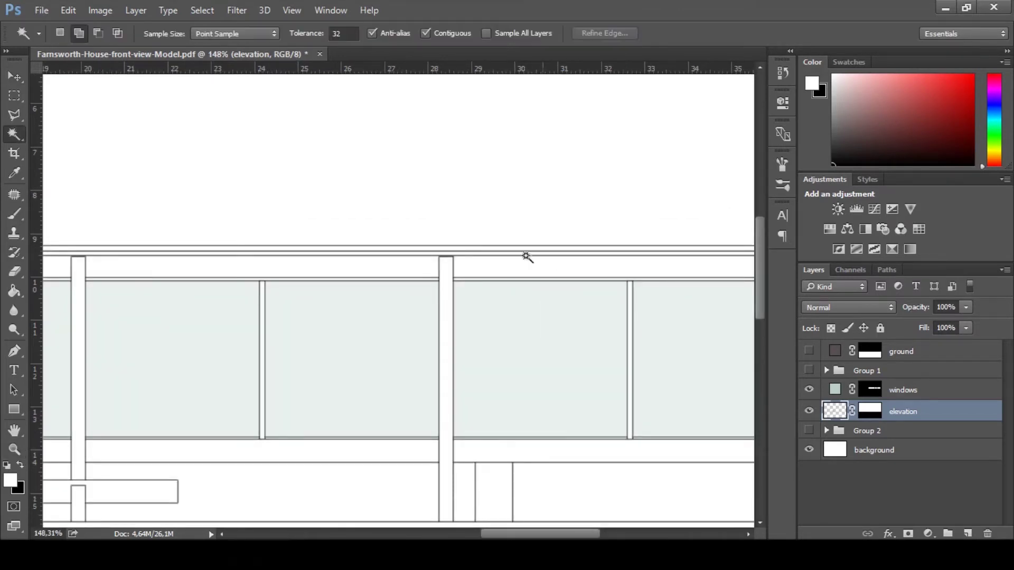
pyautogui.keyDown('shift'); pyautogui.click(396, 487); pyautogui.keyUp('shift')
# - Add the openings between the terrace, stairs and columns to the Magic Wand selection
pyautogui.press('z')
pyautogui.moveTo(539, 417); pyautogui.dragTo(336, 438)
pyautogui.press('w')
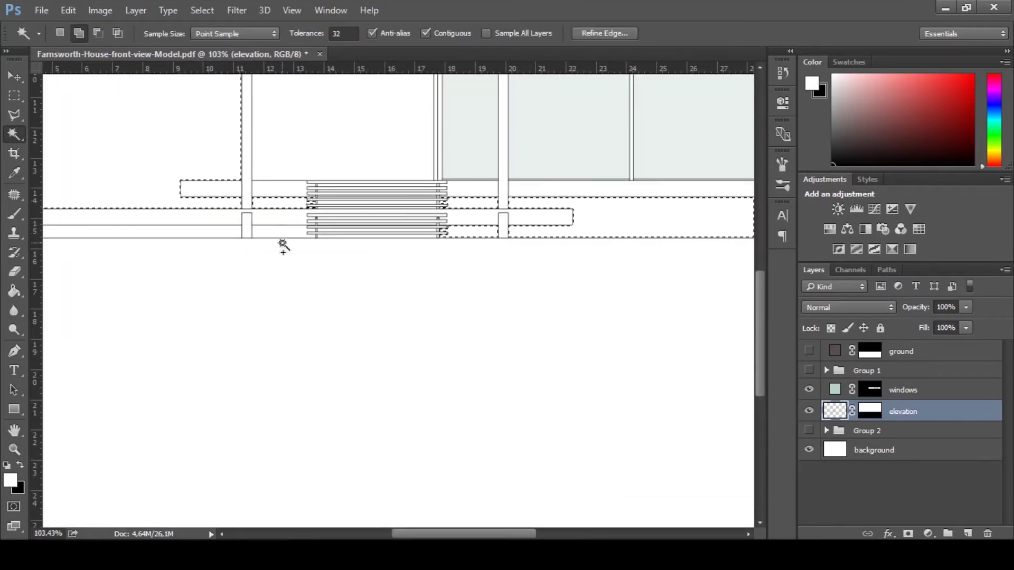
pyautogui.press('z')
pyautogui.moveTo(284, 228); pyautogui.dragTo(359, 210)
pyautogui.press('w')
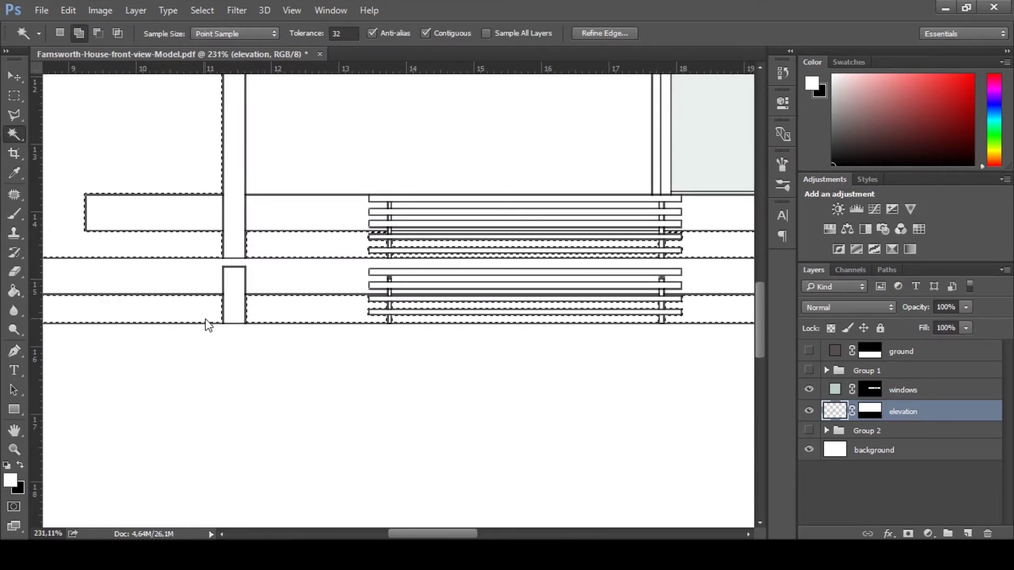
pyautogui.moveTo(407, 240); pyautogui.dragTo(338, 280)
pyautogui.press('z')
pyautogui.press('w')
pyautogui.press('z')
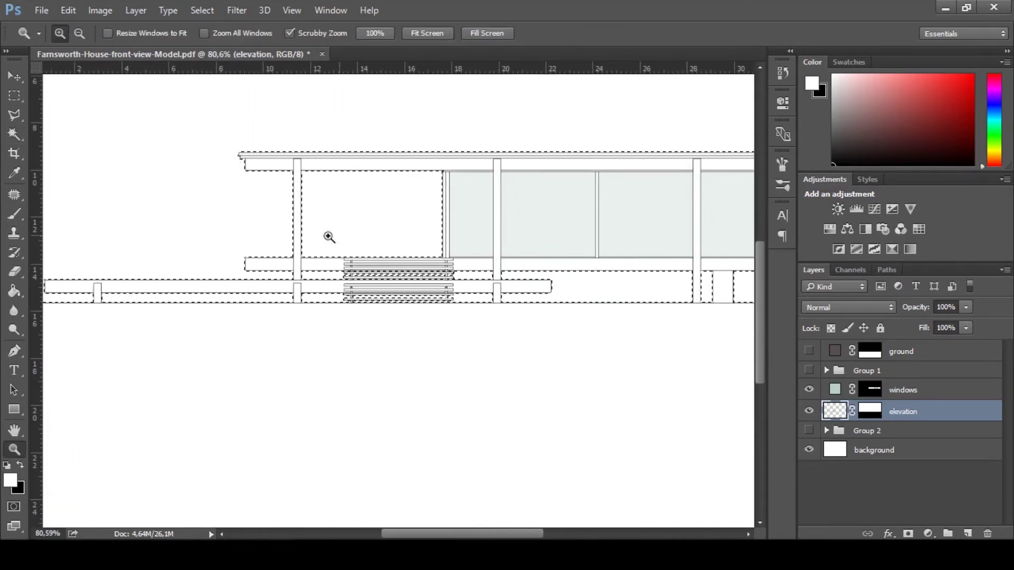
pyautogui.moveTo(330, 237); pyautogui.dragTo(297, 229)
# - Invert the selection and create a new layer above the elevation layer
pyautogui.press('v')
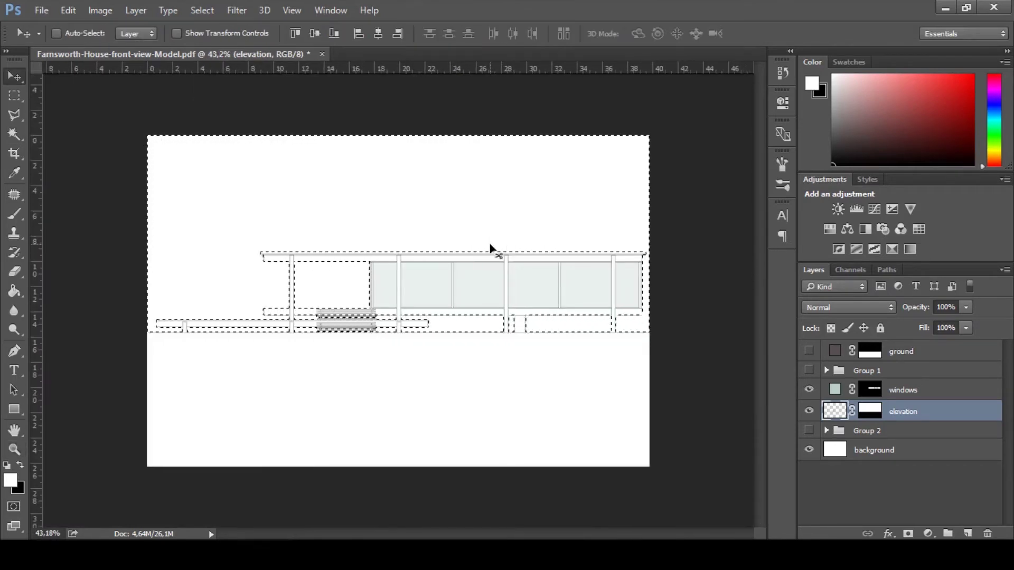
pyautogui.press('m')
pyautogui.hotkey('ctrl', 'shift', 'i')
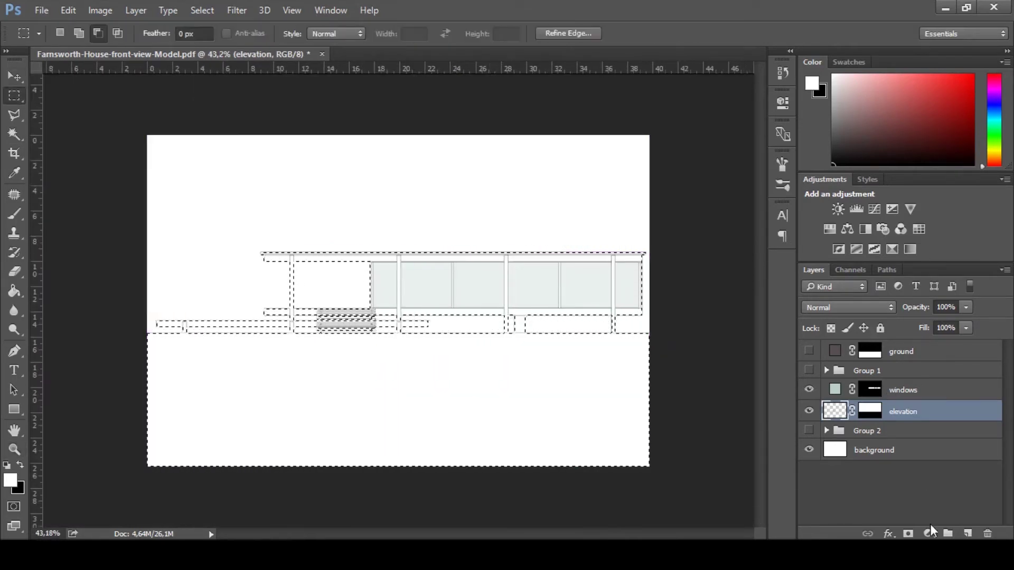
pyautogui.click(967, 533)
pyautogui.press('g')
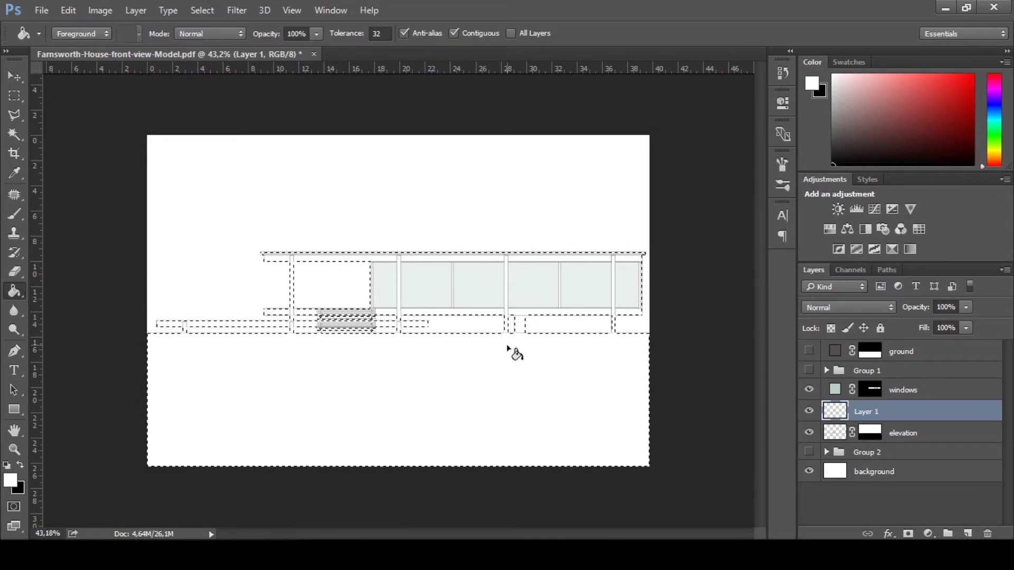
# - Subtract the area below the ground line from the selection and fill the house silhouette with white on the new layer
pyautogui.press('m')
pyautogui.moveTo(641, 477); pyautogui.dragTo(193, 341)
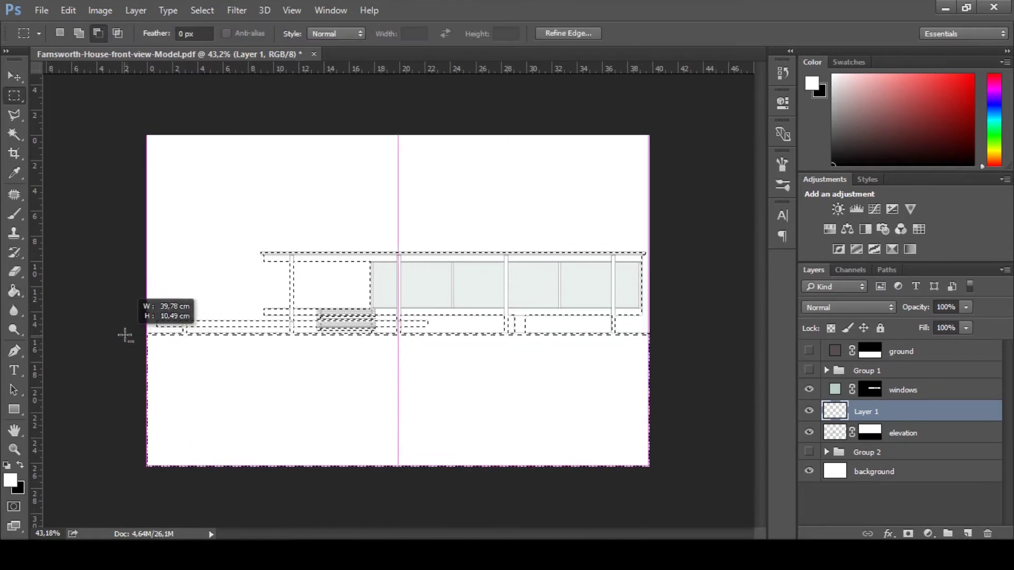
pyautogui.moveTo(120, 335); pyautogui.dragTo(120, 335)
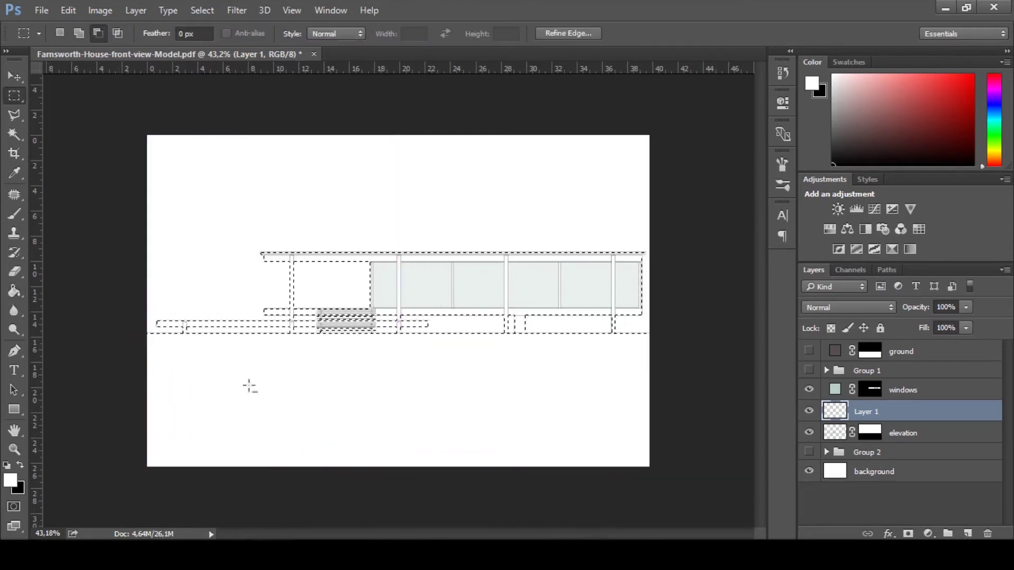
pyautogui.hotkey('alt', 'BackSpace')
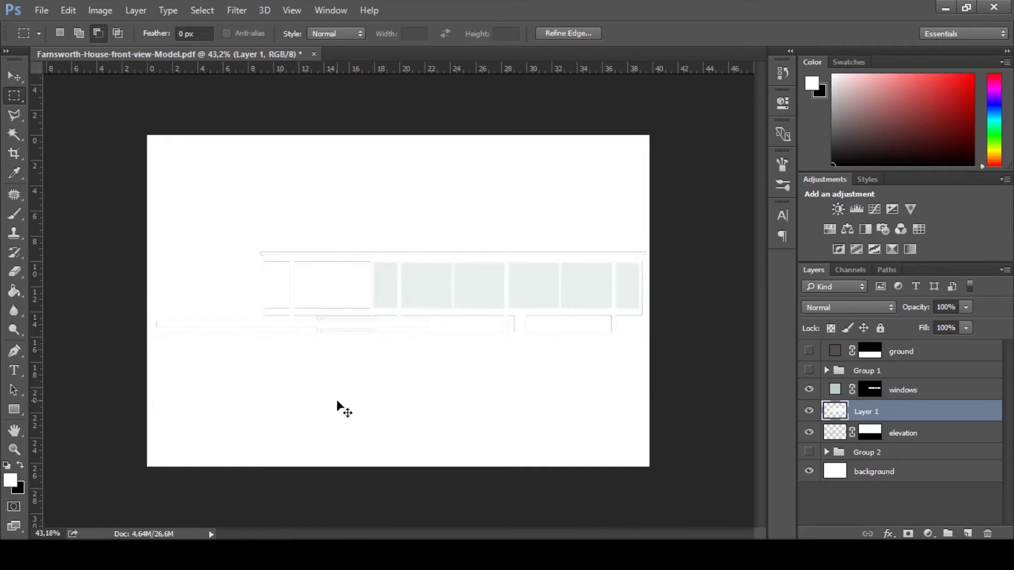
# - Move the white fill layer below the elevation layer and show Group 2 and the ground layer again
pyautogui.press('v')
pyautogui.moveTo(874, 418); pyautogui.dragTo(879, 446)
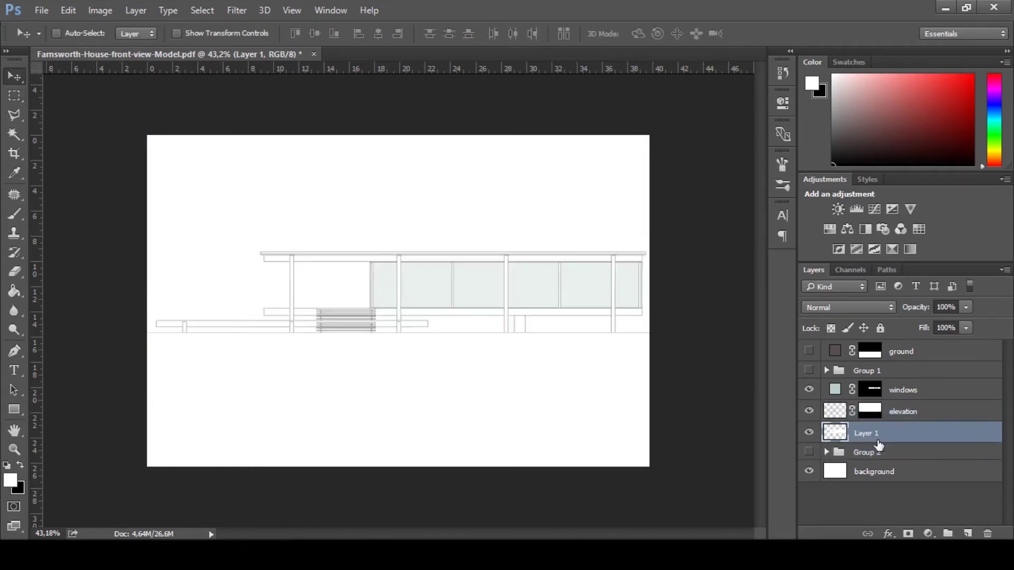
pyautogui.click(809, 453)
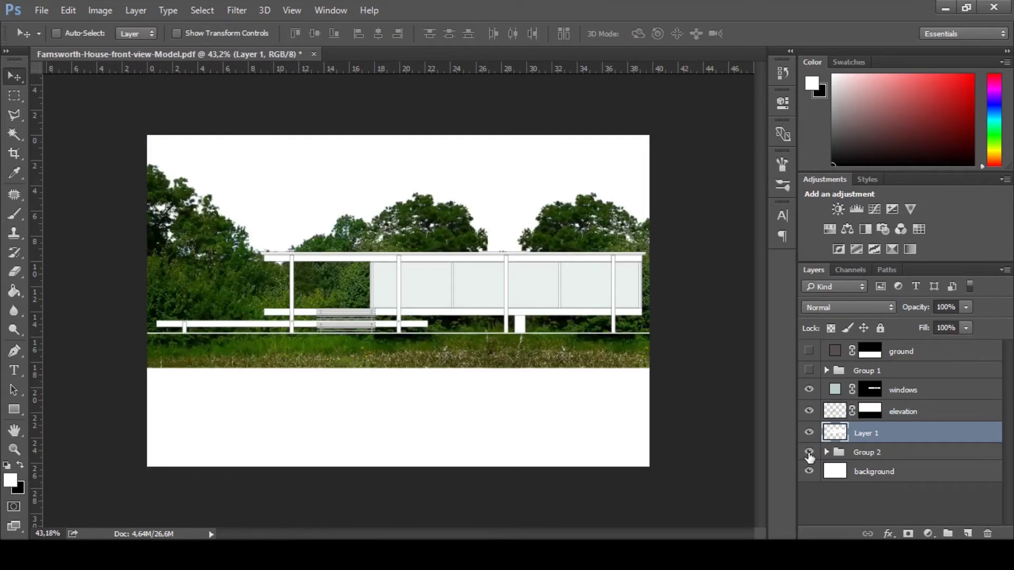
pyautogui.click(809, 351)
pyautogui.click(905, 349)
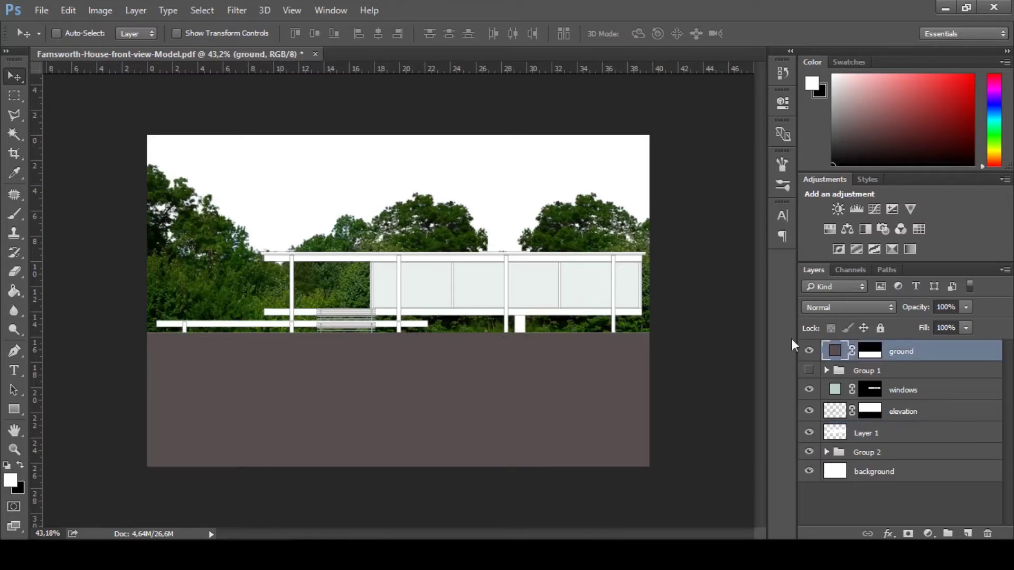
# - Shift the copied bushes-and-trees image right and down, and resize it with Free Transform to close the hedge gap behind the house
pyautogui.hotkey('ctrl', 'space')
pyautogui.click(430, 277)
pyautogui.keyDown('ctrl'); pyautogui.click(595, 232); pyautogui.keyUp('ctrl')
pyautogui.moveTo(593, 227); pyautogui.dragTo(661, 237)
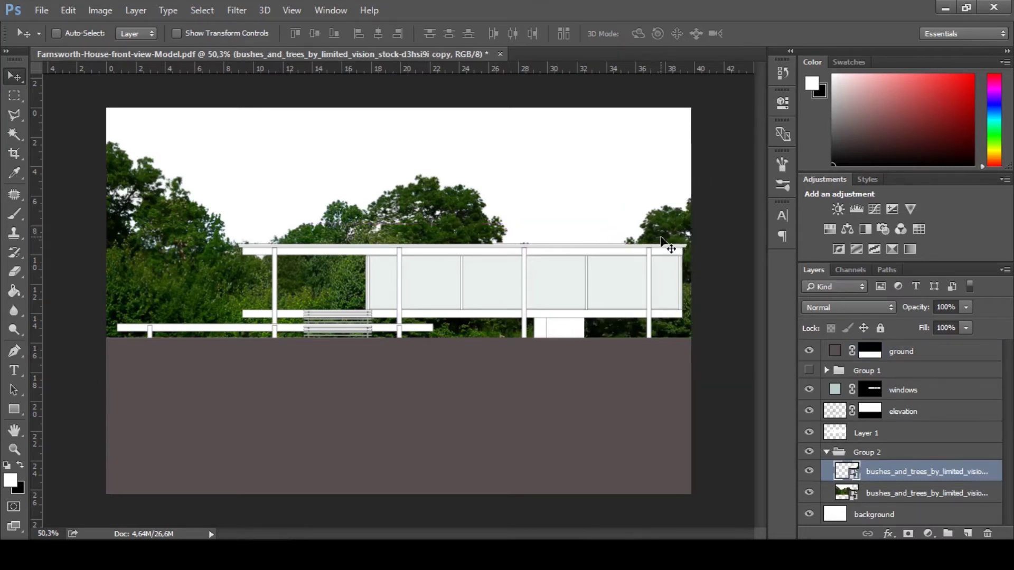
pyautogui.hotkey('ctrl', 't')
pyautogui.moveTo(584, 245); pyautogui.dragTo(389, 298)
pyautogui.press('Return')
# - Rename Group 2 to "background trees" and set its opacity to 60%
pyautogui.press('z')
pyautogui.press('v')
pyautogui.click(825, 453)
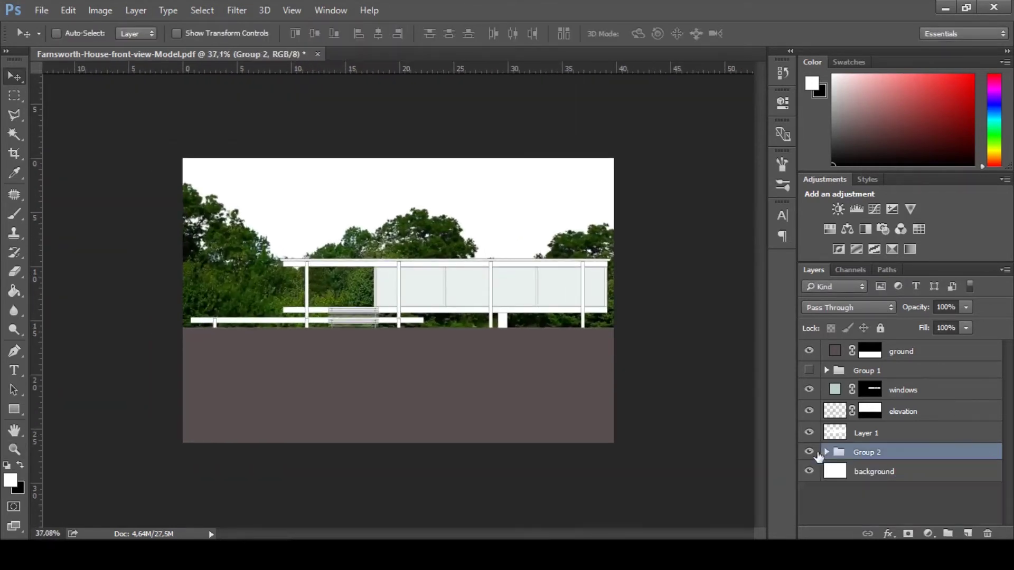
pyautogui.doubleClick(869, 453)
pyautogui.write('background trees')
pyautogui.press('Return')
pyautogui.press('6')
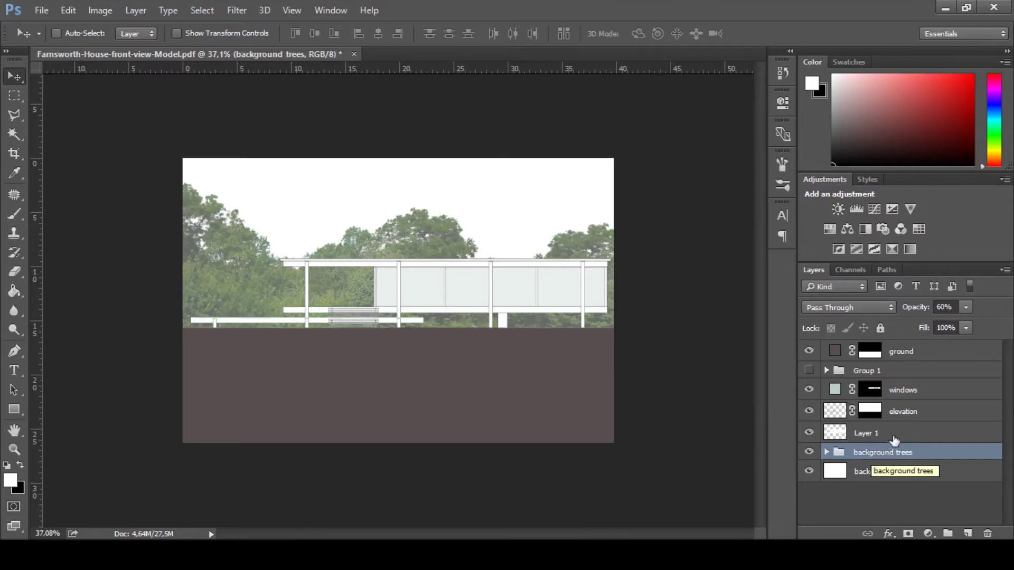
# - Show and expand Group 1, hide the ground layer, and delete the Betula_pendula_1024x1024 layer
pyautogui.click(836, 370)
pyautogui.click(809, 371)
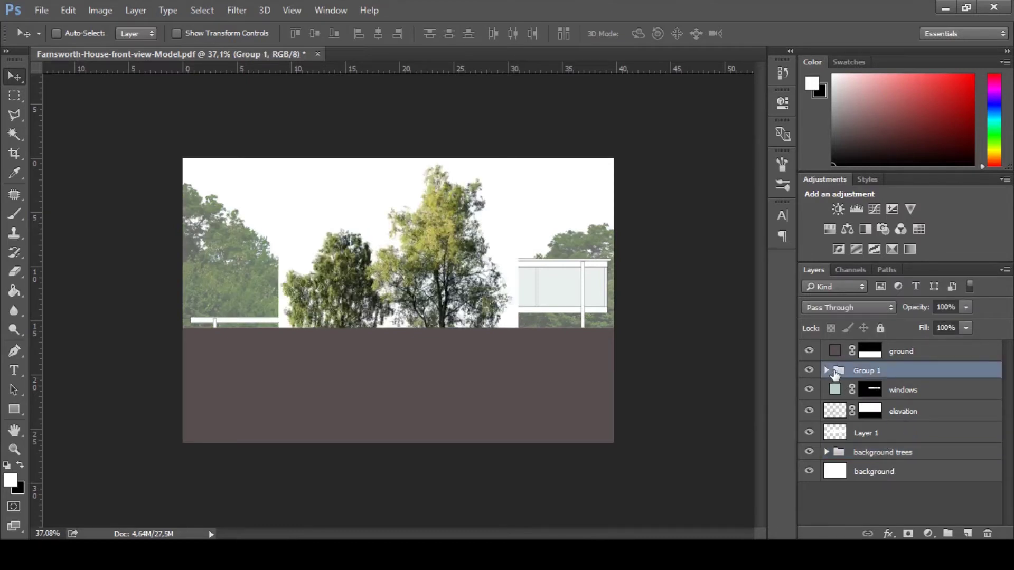
pyautogui.click(827, 371)
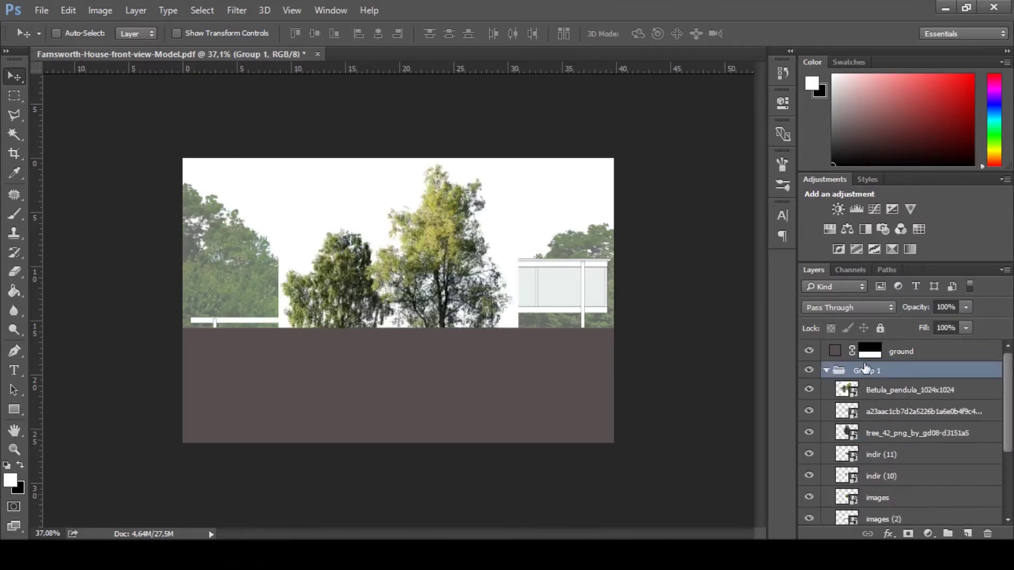
pyautogui.click(810, 351)
pyautogui.click(856, 392)
pyautogui.press('Delete')
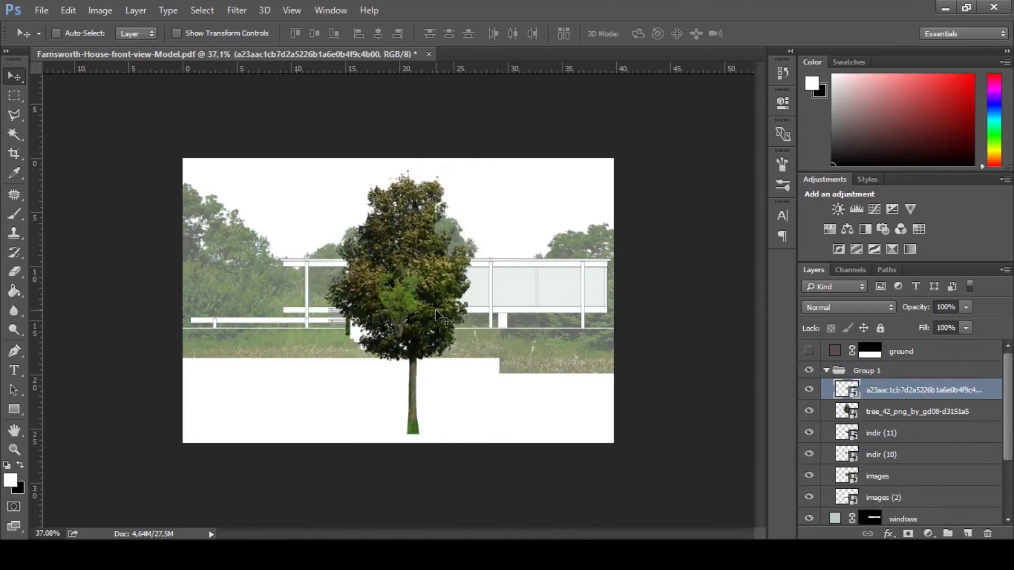
# - Move the large tree in front of the house's right half and delete the indir (11), indir (10) and images layers
pyautogui.keyDown('ctrl'); pyautogui.click(439, 317); pyautogui.keyUp('ctrl')
pyautogui.moveTo(438, 317); pyautogui.dragTo(552, 267)
pyautogui.click(943, 433)
pyautogui.press('Delete')
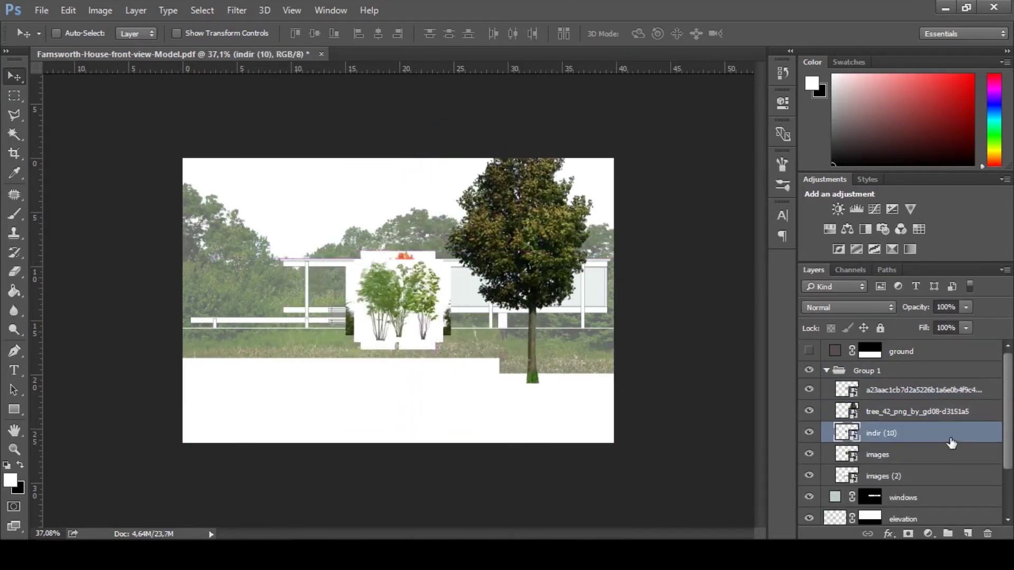
pyautogui.press('Delete')
pyautogui.press('Delete')
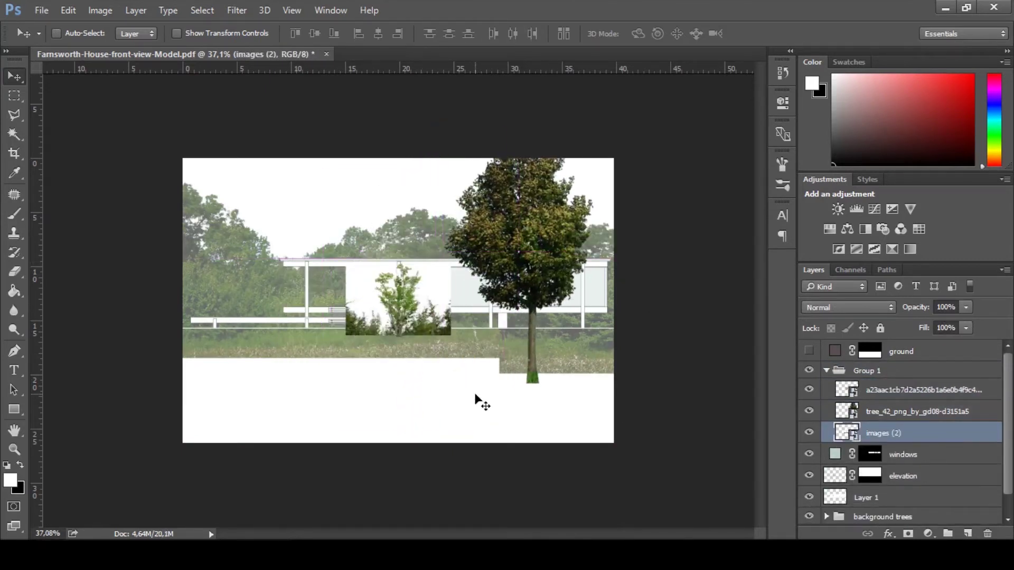
# - Move the images (2) shrubs up and left over the open porch and set their blend mode to Multiply
pyautogui.moveTo(466, 337); pyautogui.dragTo(379, 288)
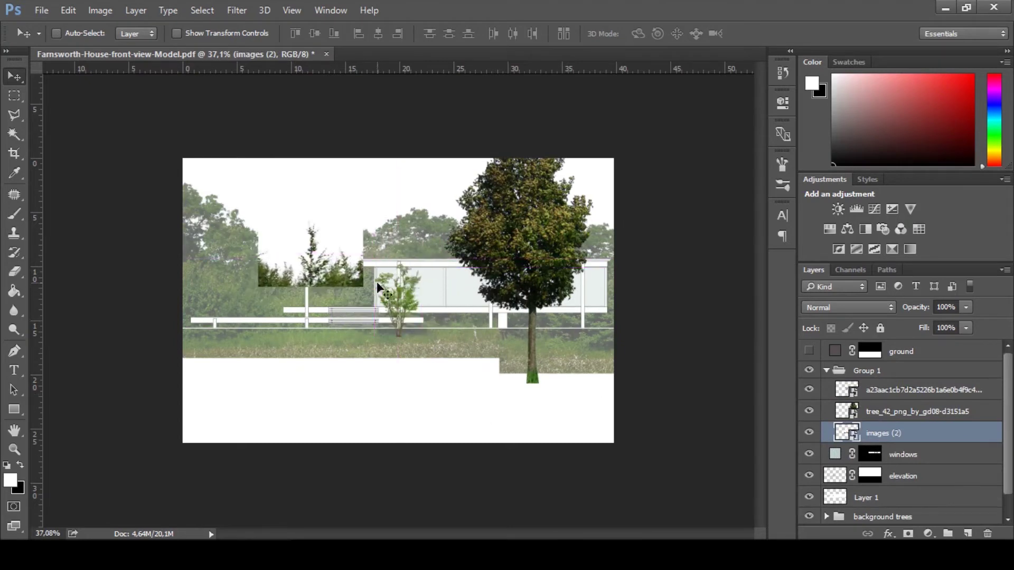
pyautogui.click(816, 302)
pyautogui.click(824, 52)
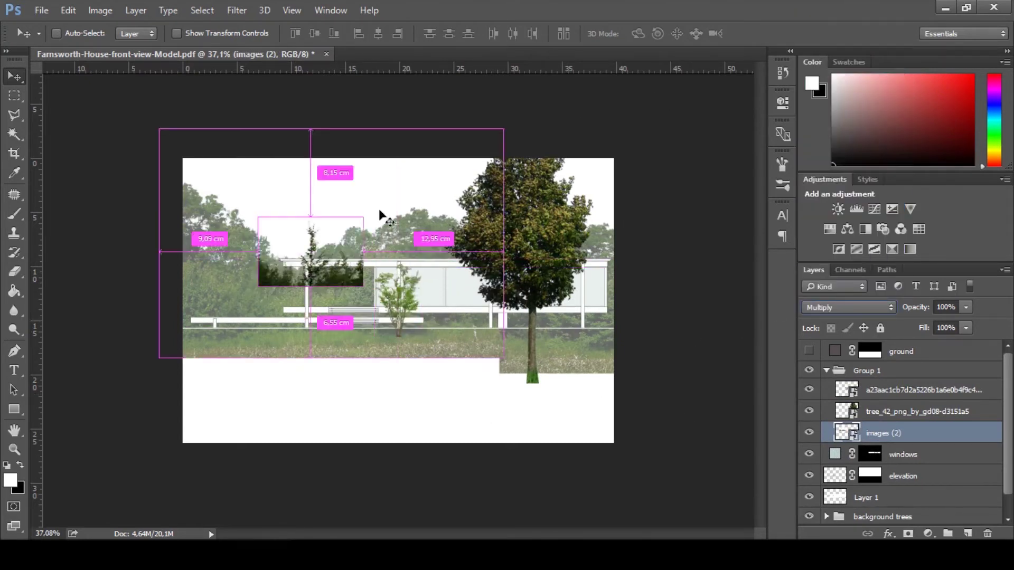
# - Scale down the images (2) shrubs, place them on the ground line at the canvas's left edge and set their opacity to 50%
pyautogui.hotkey('ctrl', 't')
pyautogui.moveTo(363, 286); pyautogui.dragTo(249, 307)
pyautogui.press('Return')
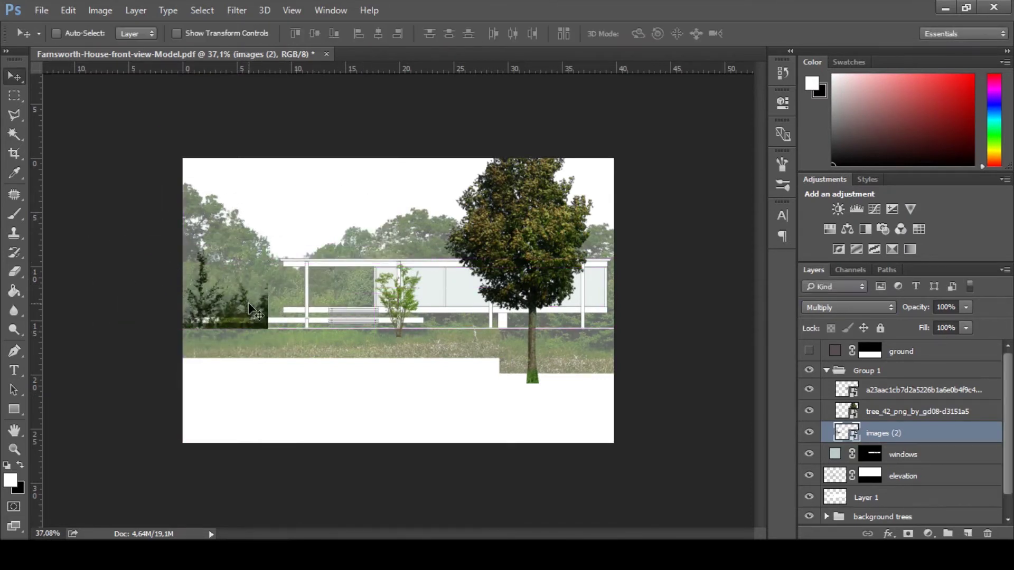
pyautogui.press('5')
# - Rasterize the images (2) shrub layer so that it can be erased
pyautogui.press('e')
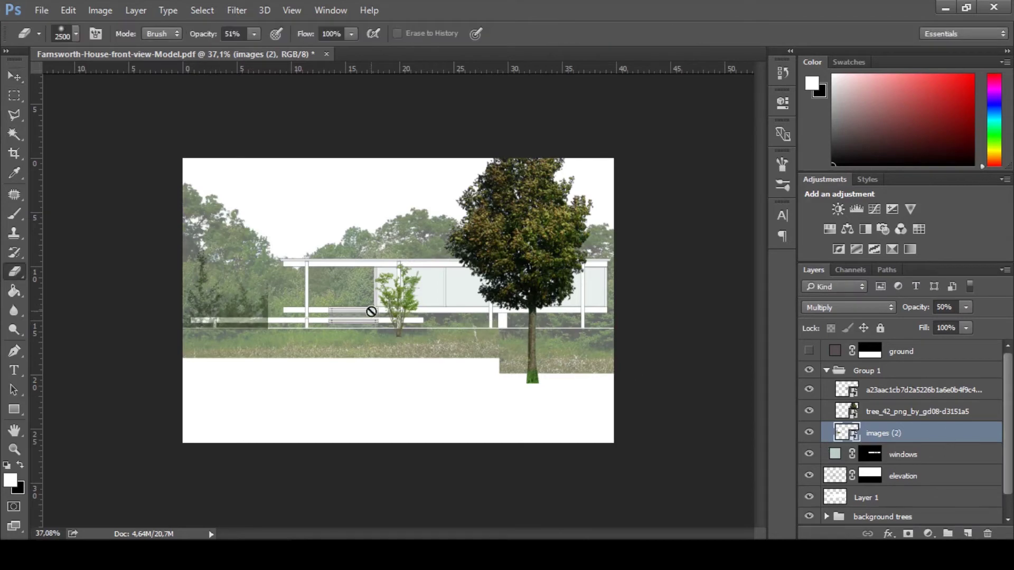
pyautogui.rightClick(914, 433)
pyautogui.press('Escape')
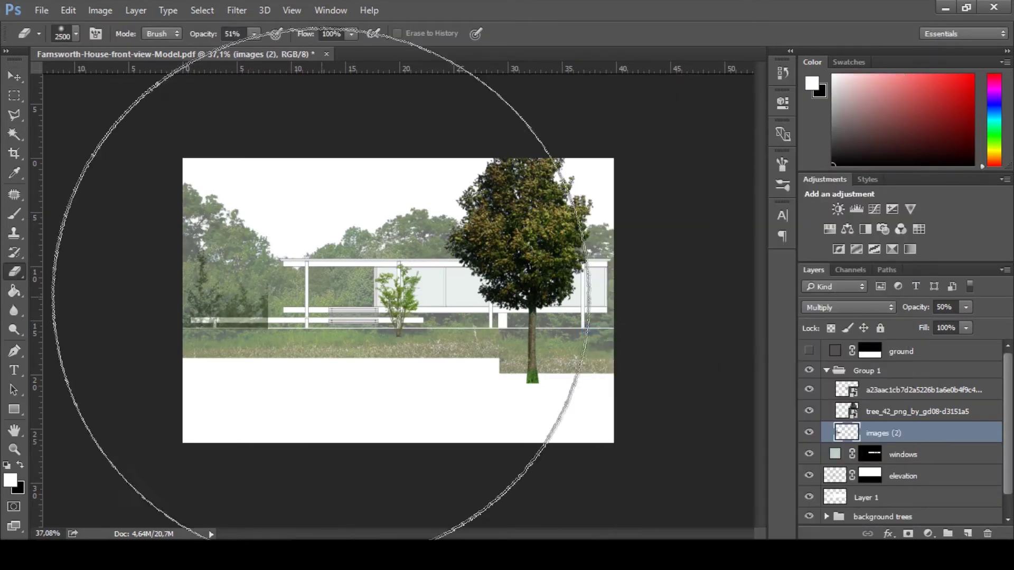
# - Soften the dark right edge of the images (2) shrubs using a size 65 eraser at 51% opacity
pyautogui.rightClick(259, 296)
pyautogui.write('65')
pyautogui.press('Return')
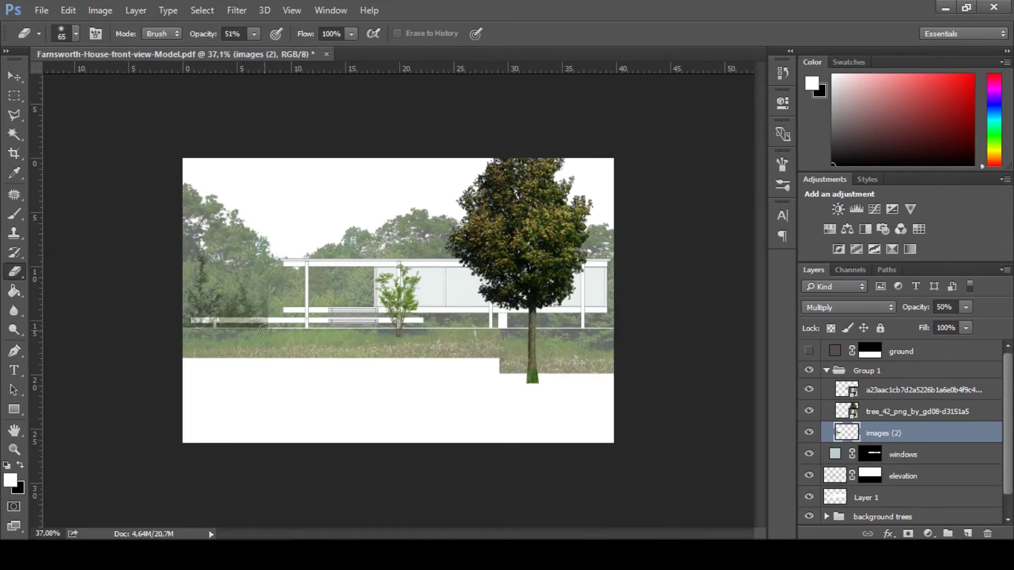
pyautogui.moveTo(266, 330); pyautogui.dragTo(296, 317)
pyautogui.moveTo(322, 267); pyautogui.dragTo(328, 342)
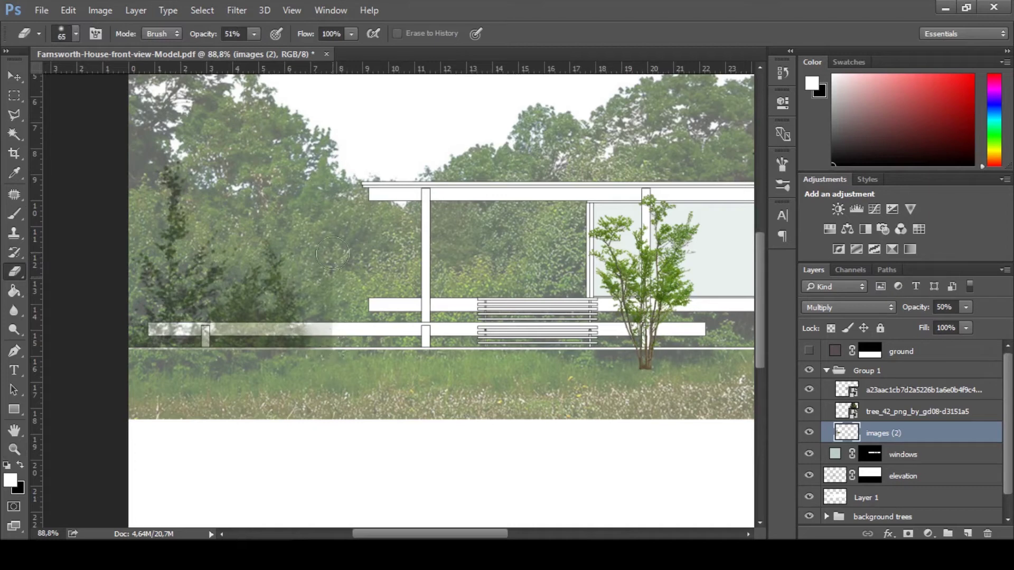
# - Set the eraser opacity to 100% and erase the remaining shrub edge over the lower terrace
pyautogui.moveTo(205, 41); pyautogui.dragTo(290, 48)
pyautogui.moveTo(296, 327); pyautogui.dragTo(335, 318)
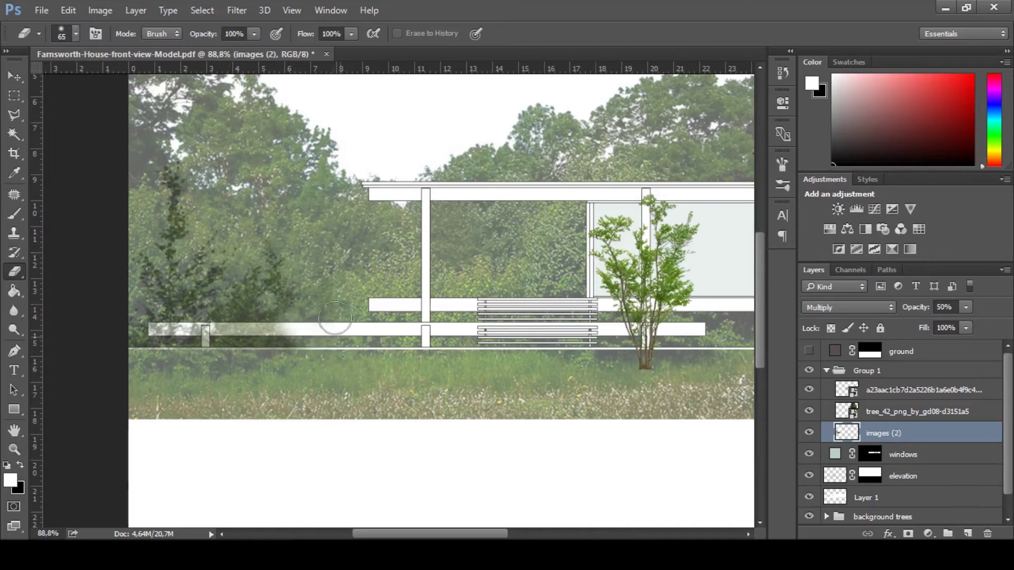
pyautogui.hotkey('ctrl', '-')
pyautogui.hotkey('ctrl', '-')
pyautogui.hotkey('ctrl', '-')
pyautogui.press('v')
pyautogui.hotkey('ctrl', '0')
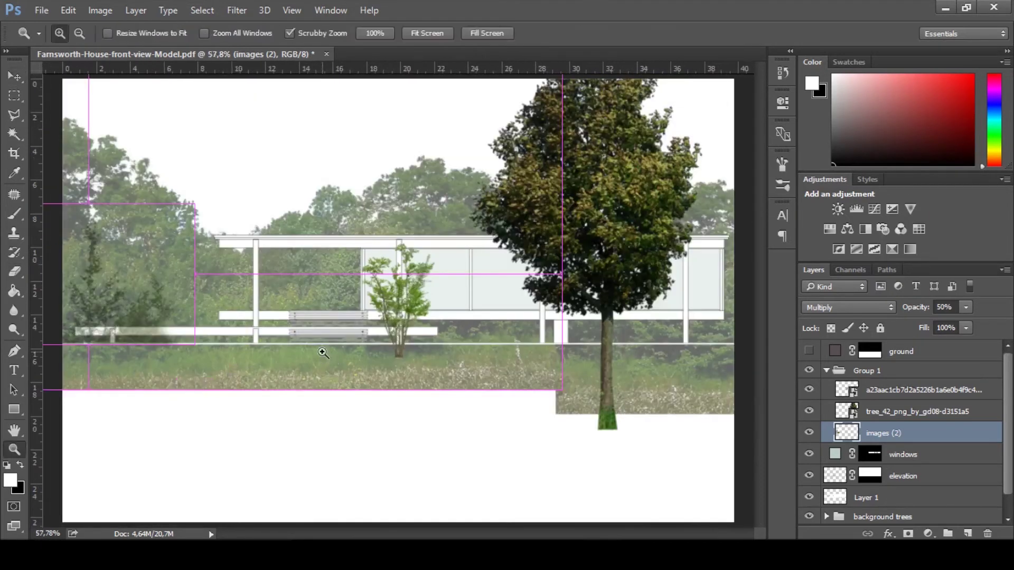
# - Show the ground layer, scale the large tree to about 50% and move it to the canvas's right edge
pyautogui.click(809, 350)
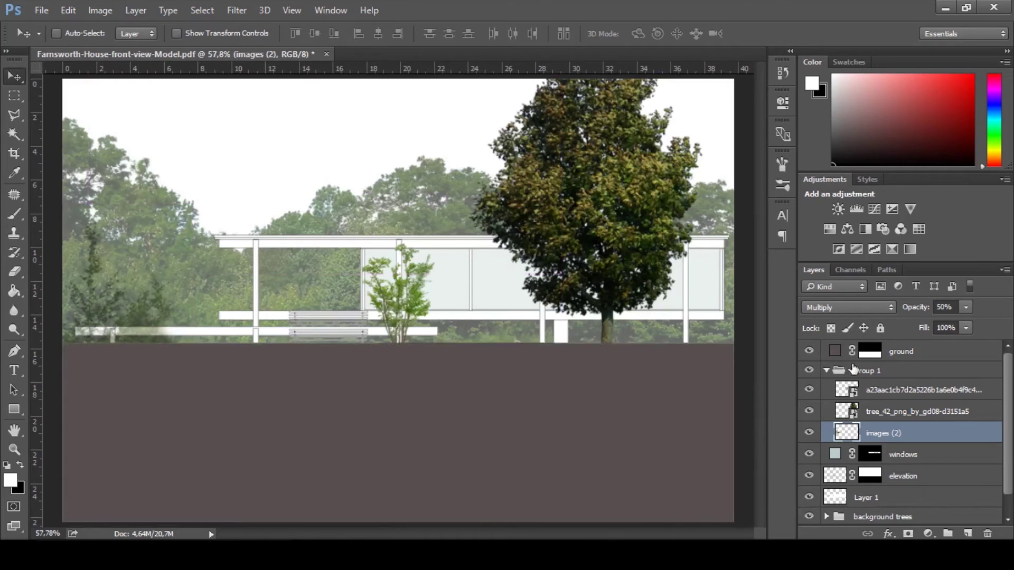
pyautogui.keyDown('ctrl'); pyautogui.click(676, 264); pyautogui.keyUp('ctrl')
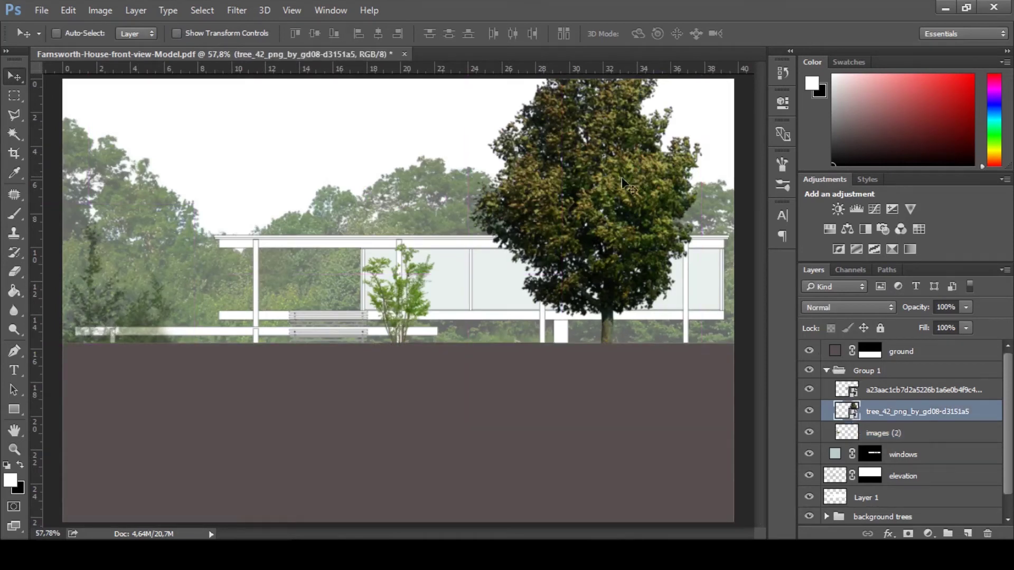
pyautogui.moveTo(607, 201); pyautogui.dragTo(650, 157)
pyautogui.hotkey('ctrl', 't')
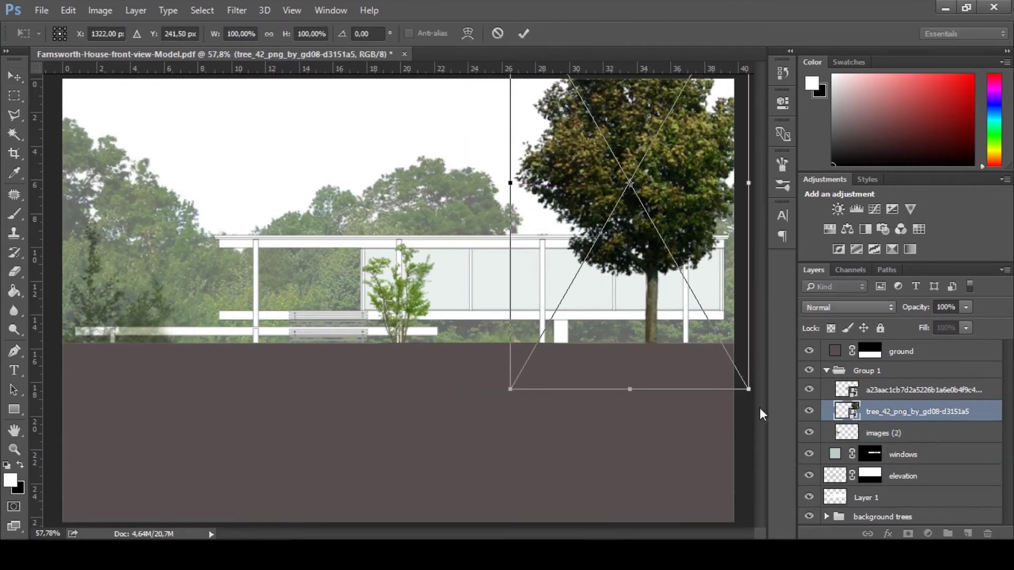
pyautogui.moveTo(749, 393); pyautogui.dragTo(613, 232)
pyautogui.moveTo(602, 158); pyautogui.dragTo(744, 316)
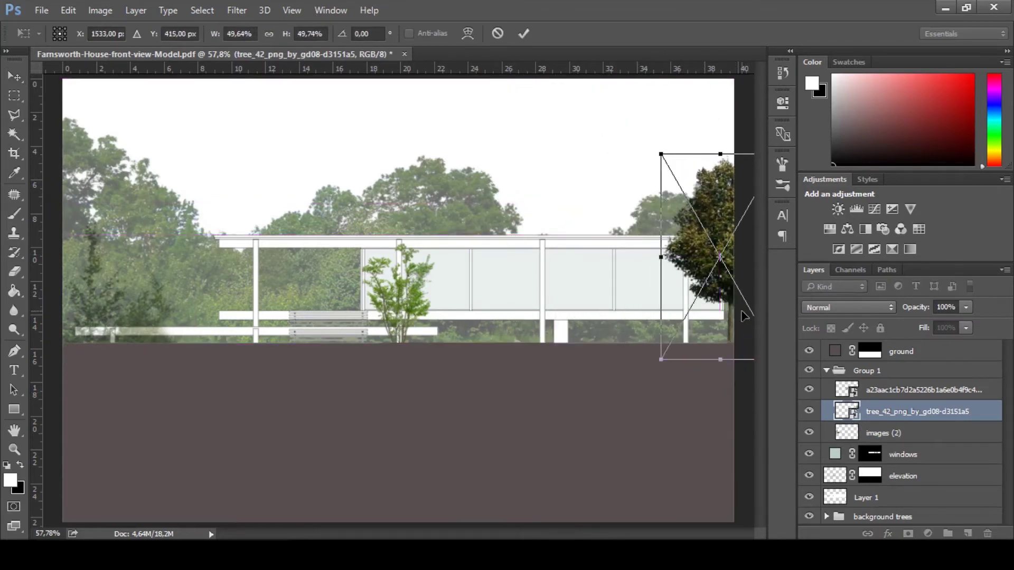
pyautogui.scroll(-1, 744, 316)
pyautogui.moveTo(693, 210); pyautogui.dragTo(703, 133)
pyautogui.press('Return')
pyautogui.hotkey('ctrl', 't')
pyautogui.moveTo(641, 105); pyautogui.dragTo(579, 135)
pyautogui.press('Escape')
# - Enlarge the tree to about 80% and position its crown in the canvas's upper-right corner above the house
pyautogui.hotkey('ctrl', 't')
pyautogui.moveTo(641, 221); pyautogui.dragTo(516, 190)
pyautogui.hotkey('ctrl', 'z')
pyautogui.hotkey('ctrl', 'z')
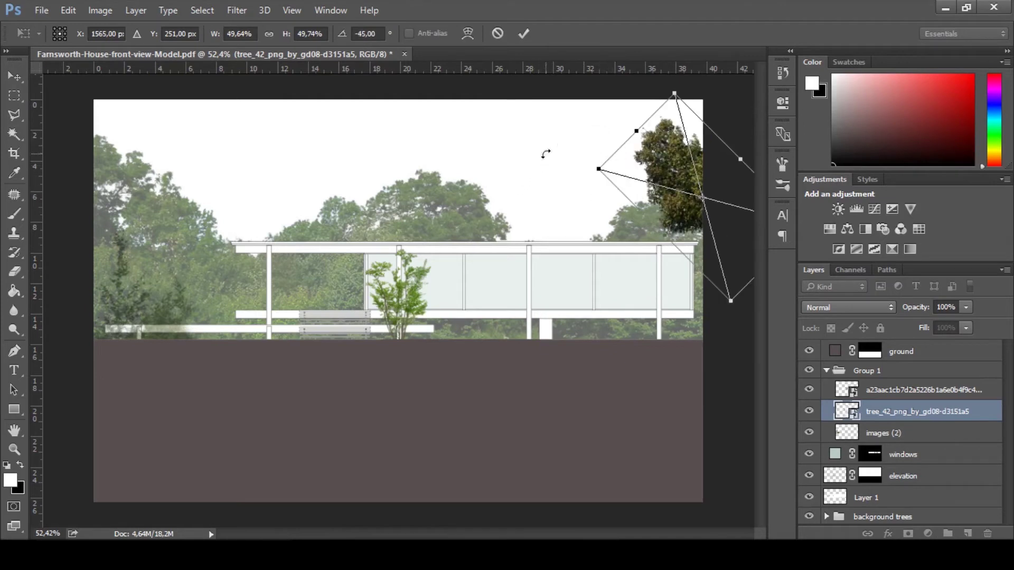
pyautogui.moveTo(599, 170); pyautogui.dragTo(459, 135)
pyautogui.press('Escape')
pyautogui.moveTo(453, 170); pyautogui.dragTo(548, 309)
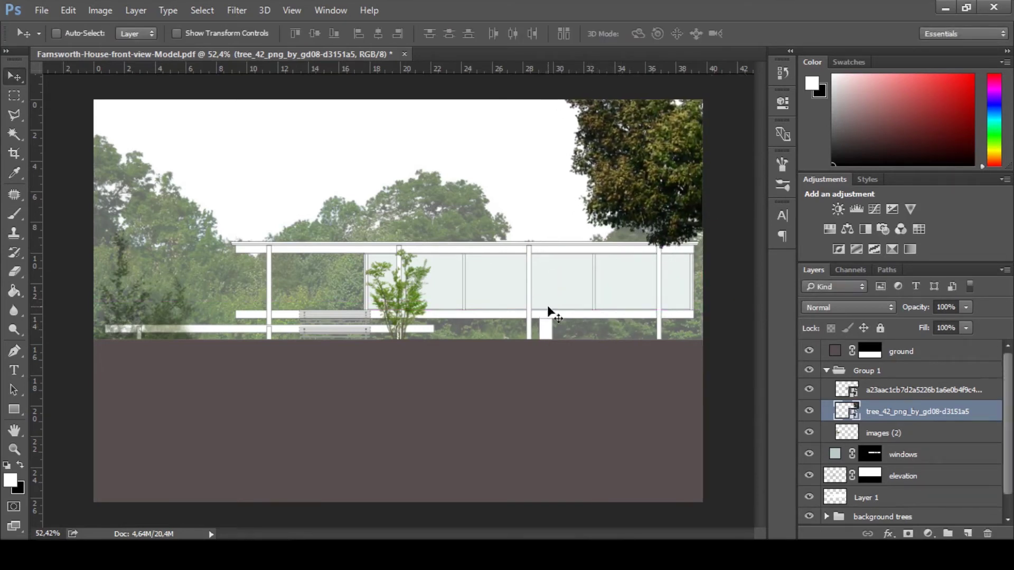
# - Duplicate the large tree with its rotation at 0, scale the copy to about 70% and place it over the middle of the house
pyautogui.keyDown('alt'); pyautogui.moveTo(603, 238); pyautogui.dragTo(177, 299); pyautogui.keyUp('alt')
pyautogui.hotkey('ctrl', 't')
pyautogui.moveTo(496, 321); pyautogui.dragTo(362, 418)
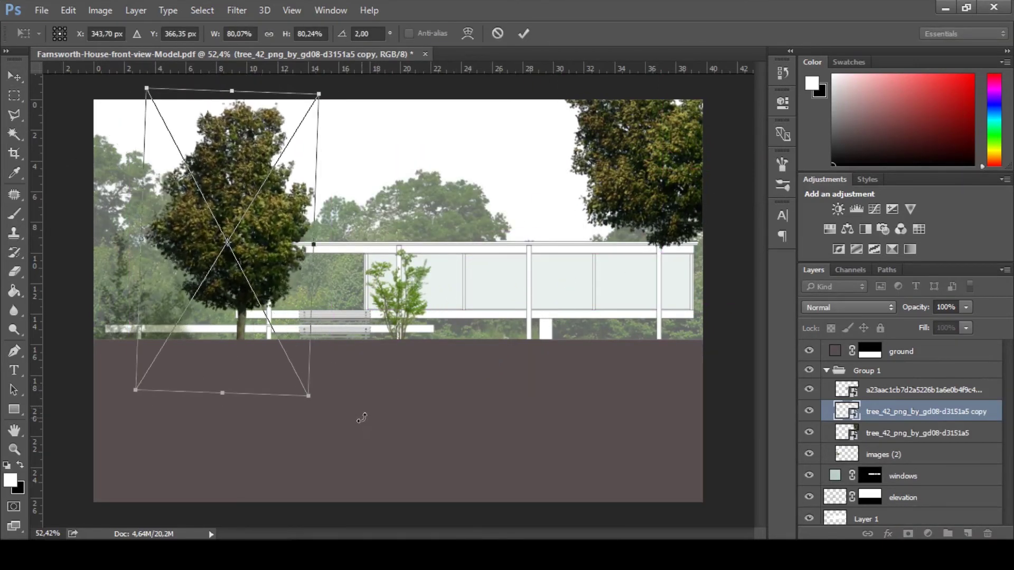
pyautogui.write('0')
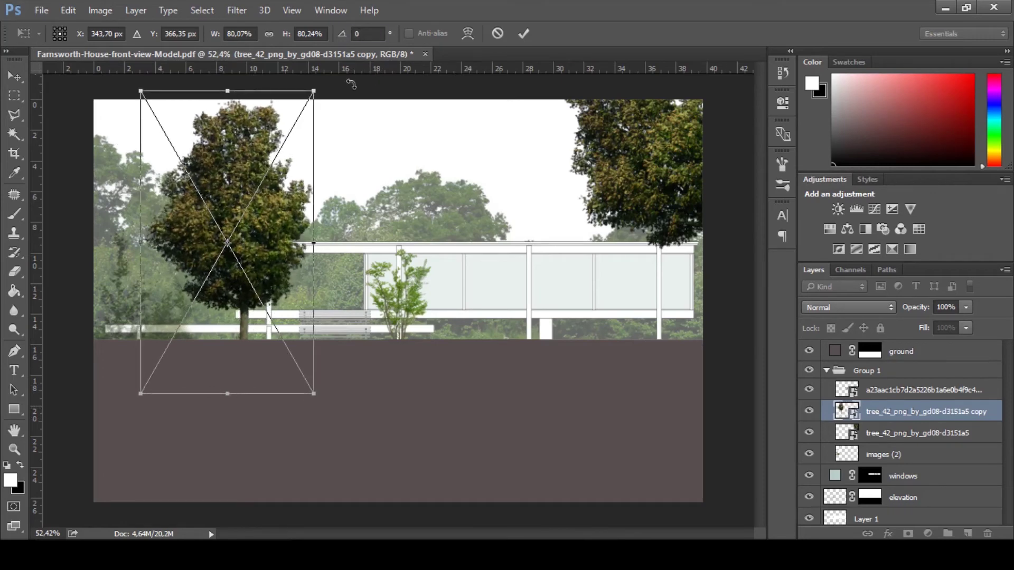
pyautogui.moveTo(312, 83); pyautogui.dragTo(290, 125)
pyautogui.moveTo(249, 212); pyautogui.dragTo(526, 258)
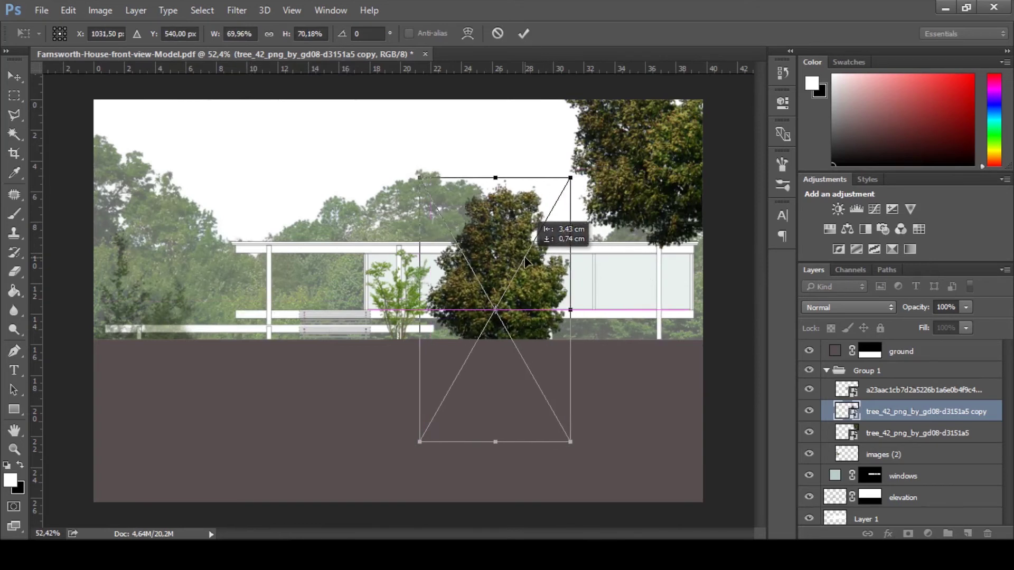
pyautogui.press('Return')
# - Set the tree copy's opacity to 30% and move its layer below Layer 1, above the background trees group
pyautogui.press('3')
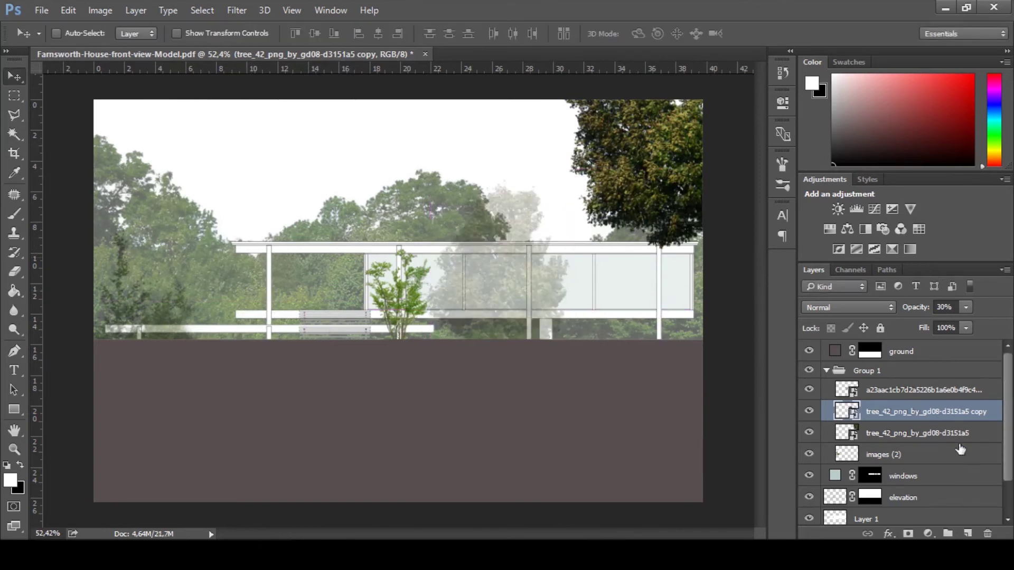
pyautogui.moveTo(881, 407); pyautogui.dragTo(875, 513)
pyautogui.moveTo(866, 455); pyautogui.dragTo(870, 478)
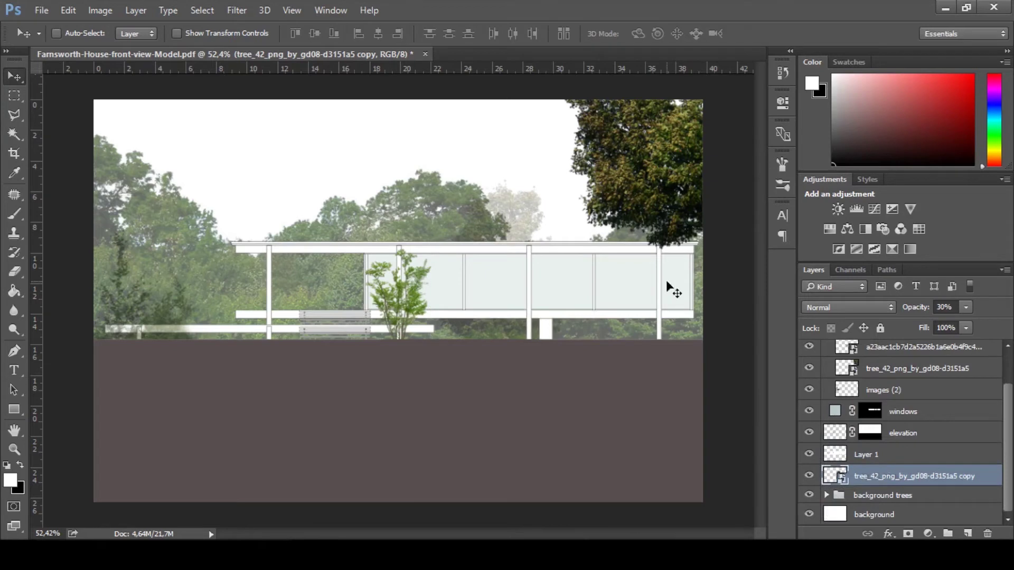
# - Duplicate the faded tree behind the house and place the new copy to its right
pyautogui.moveTo(667, 283); pyautogui.dragTo(541, 164)
pyautogui.press('ctrl')
# - Add a Hue/Saturation adjustment above the large tree with hue -21, saturation +40 and lightness +7
pyautogui.keyDown('ctrl'); pyautogui.click(611, 170); pyautogui.keyUp('ctrl')
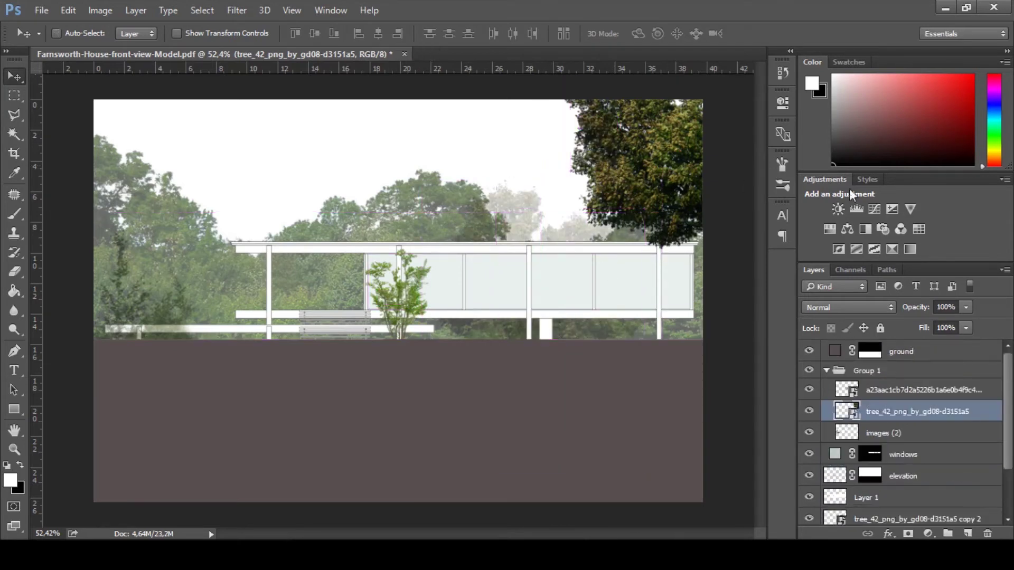
pyautogui.click(830, 230)
pyautogui.press('z')
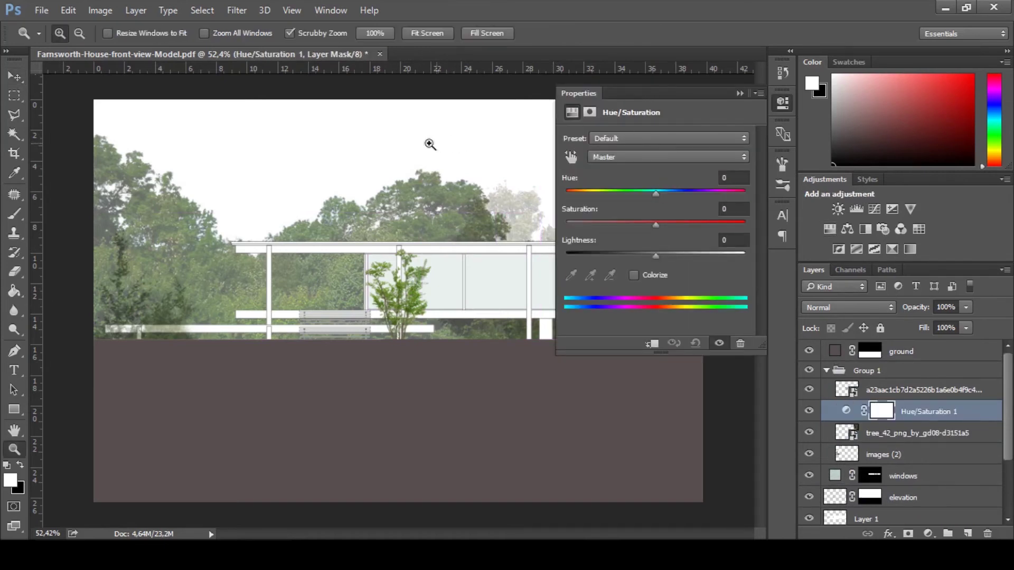
pyautogui.keyDown('alt'); pyautogui.click(516, 257); pyautogui.keyUp('alt')
pyautogui.press('v')
pyautogui.moveTo(656, 223); pyautogui.dragTo(687, 224)
pyautogui.moveTo(656, 193)
pyautogui.mouseDown()
pyautogui.moveTo(667, 193)
pyautogui.moveTo(637, 192)
pyautogui.mouseUp()
pyautogui.moveTo(688, 224); pyautogui.dragTo(693, 226)
pyautogui.moveTo(655, 256); pyautogui.dragTo(662, 256)
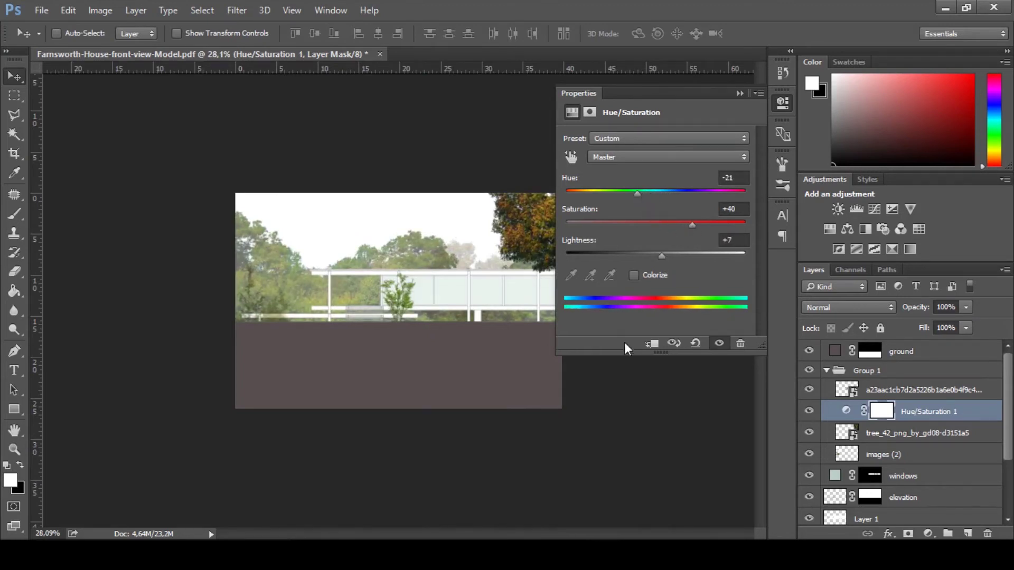
# - Clip the Hue/Saturation adjustment to the large tree and set the adjustment's opacity to 60%
pyautogui.click(652, 345)
pyautogui.click(739, 94)
pyautogui.press('6')
pyautogui.press('z')
pyautogui.moveTo(526, 292); pyautogui.dragTo(554, 297)
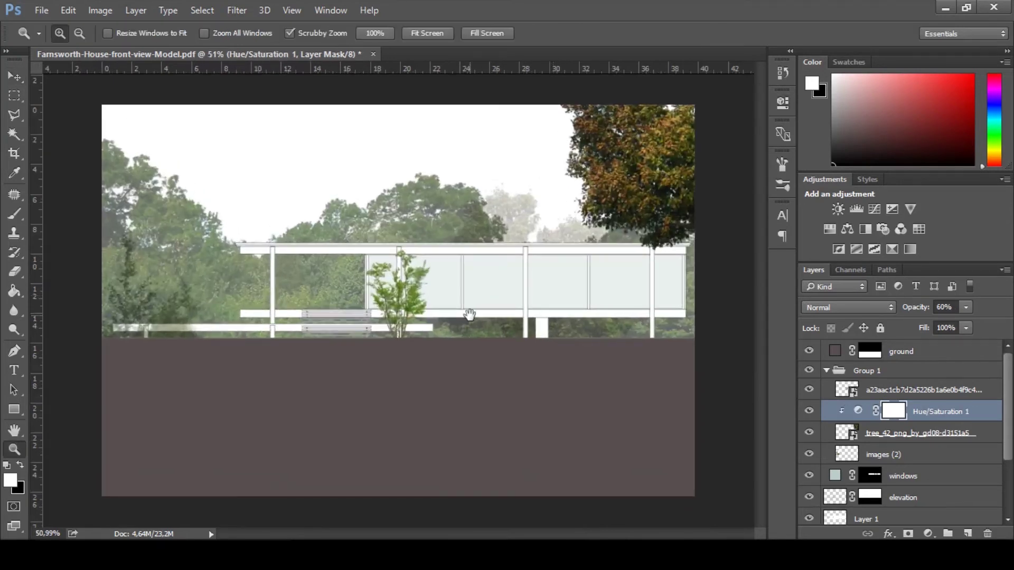
# - Duplicate the large foreground tree, rotate the copy and position it lower along the canvas's right edge
pyautogui.press('v')
pyautogui.click(931, 435)
pyautogui.hotkey('ctrl', 'j')
pyautogui.moveTo(745, 248); pyautogui.dragTo(735, 323)
pyautogui.hotkey('ctrl', 't')
pyautogui.moveTo(607, 374); pyautogui.dragTo(657, 283)
pyautogui.press('Return')
# - Move the original tree layer above its copy, release it from clipping and clip Hue/Saturation 1 to it
pyautogui.moveTo(913, 454); pyautogui.dragTo(886, 434)
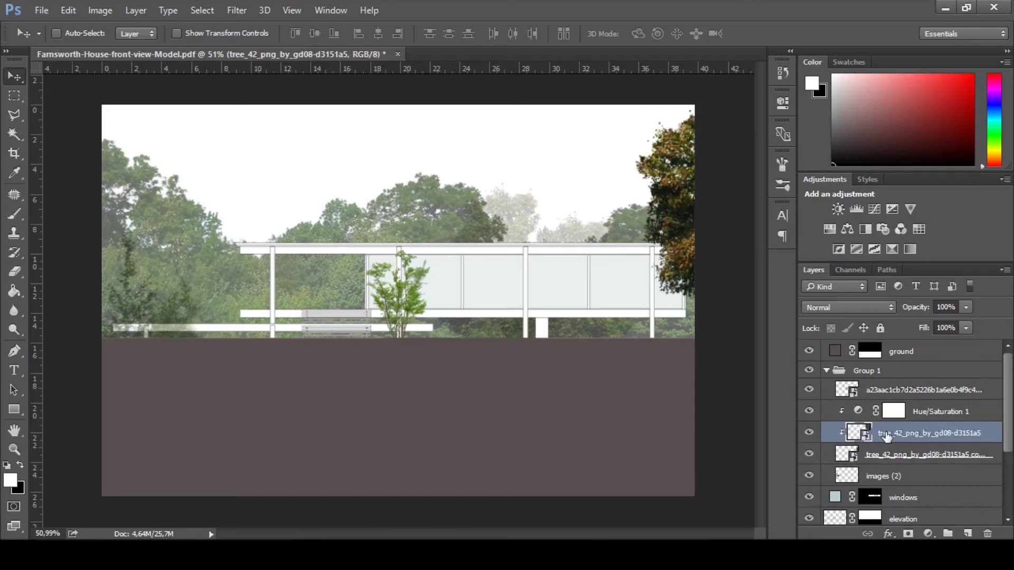
pyautogui.keyDown('alt'); pyautogui.click(841, 438); pyautogui.keyUp('alt')
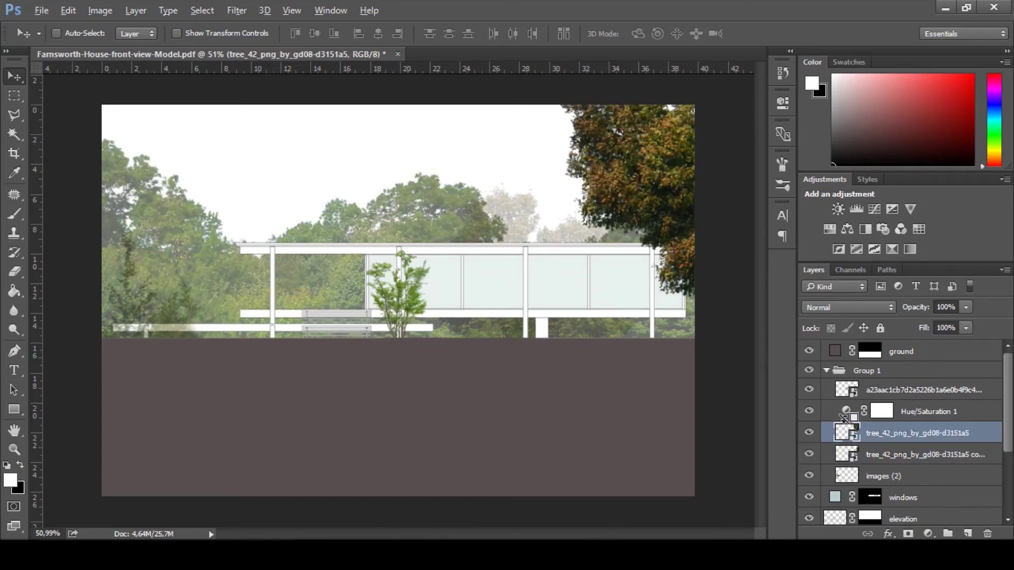
pyautogui.keyDown('alt'); pyautogui.click(844, 422); pyautogui.keyUp('alt')
# - Set the opacity of the tree copy at the canvas's right edge to 80%
pyautogui.press('z')
pyautogui.moveTo(595, 349); pyautogui.dragTo(281, 318)
pyautogui.press('v')
pyautogui.click(923, 462)
pyautogui.press('2')
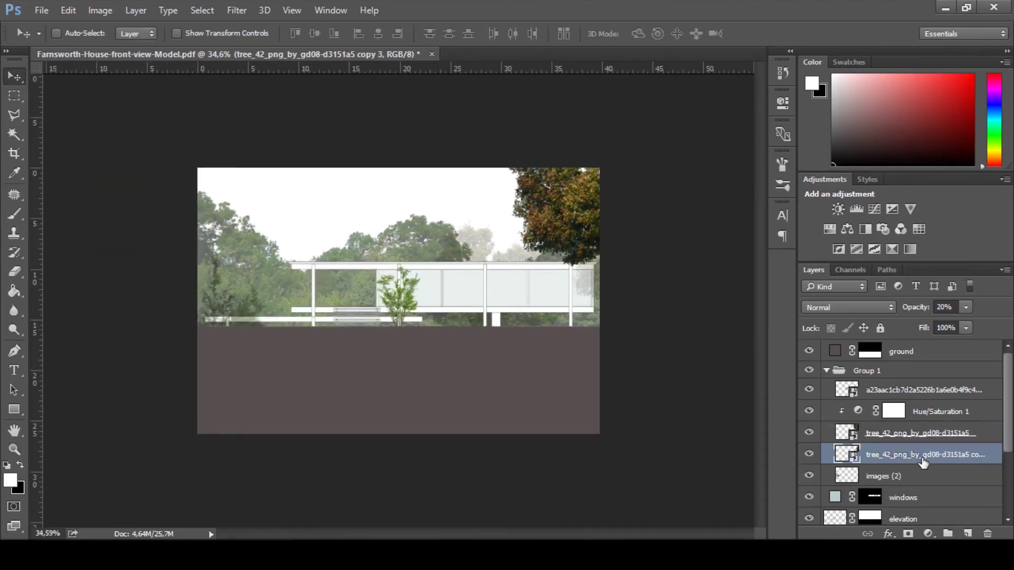
pyautogui.press('8')
# - Duplicate the tree copy to the canvas's upper-left corner, rotate it to 26.48° and keep its opacity at 80%
pyautogui.moveTo(549, 280); pyautogui.dragTo(204, 238)
pyautogui.hotkey('ctrl', 't')
pyautogui.moveTo(312, 212); pyautogui.dragTo(248, 296)
pyautogui.moveTo(238, 238); pyautogui.dragTo(231, 216)
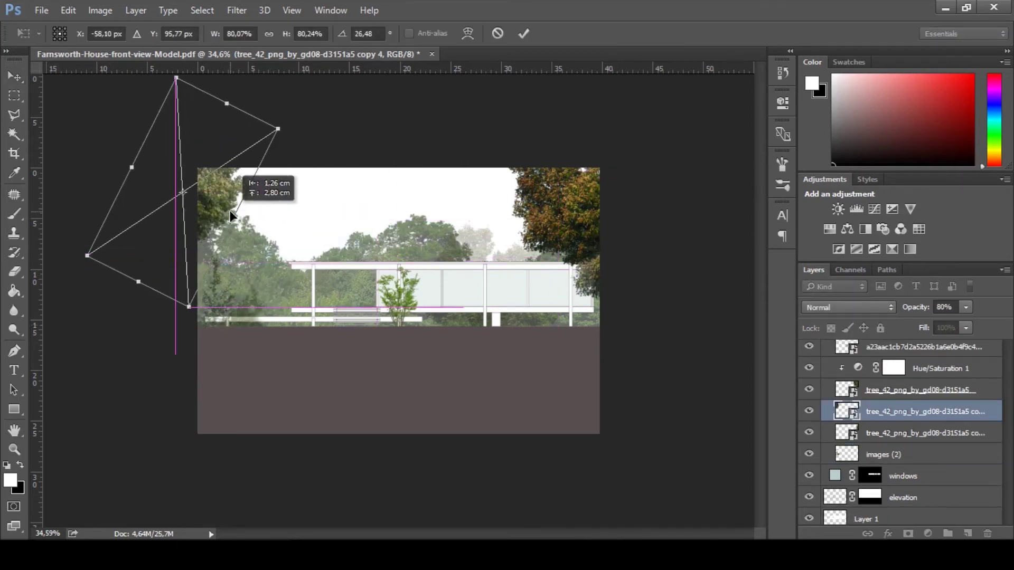
pyautogui.press('Return')
pyautogui.press('2')
pyautogui.press('8')
pyautogui.moveTo(277, 216); pyautogui.dragTo(229, 248)
# - Set the opacity of the lower bushes_and_trees layer in the background trees group to 80%
pyautogui.press('ctrl')
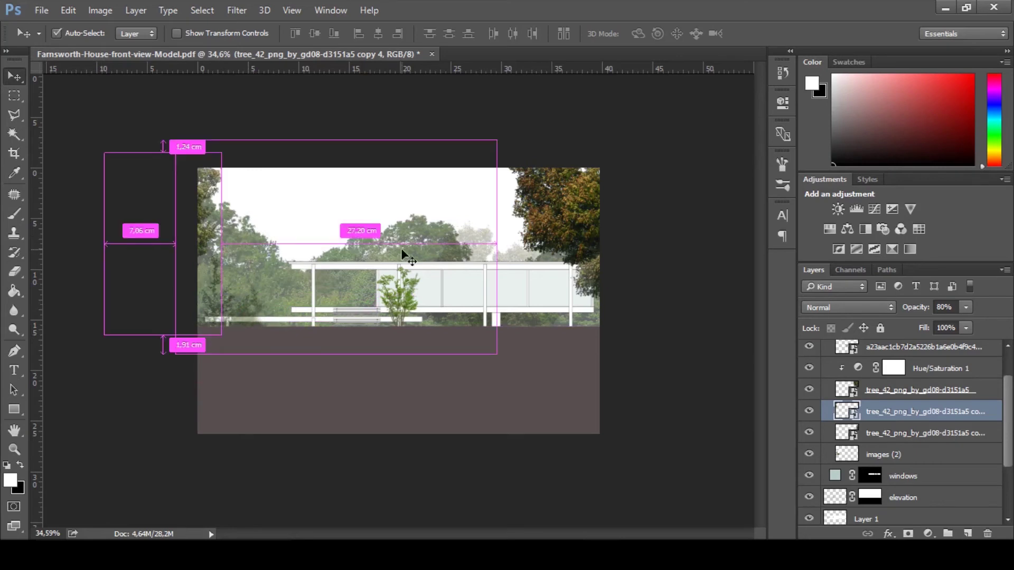
pyautogui.keyDown('ctrl'); pyautogui.click(402, 250); pyautogui.keyUp('ctrl')
pyautogui.moveTo(402, 250)
pyautogui.mouseDown()
pyautogui.moveTo(383, 245)
pyautogui.moveTo(394, 251)
pyautogui.mouseUp()
pyautogui.hotkey('ctrl', 't')
pyautogui.moveTo(508, 275); pyautogui.dragTo(406, 281)
pyautogui.press('Escape')
pyautogui.press('3')
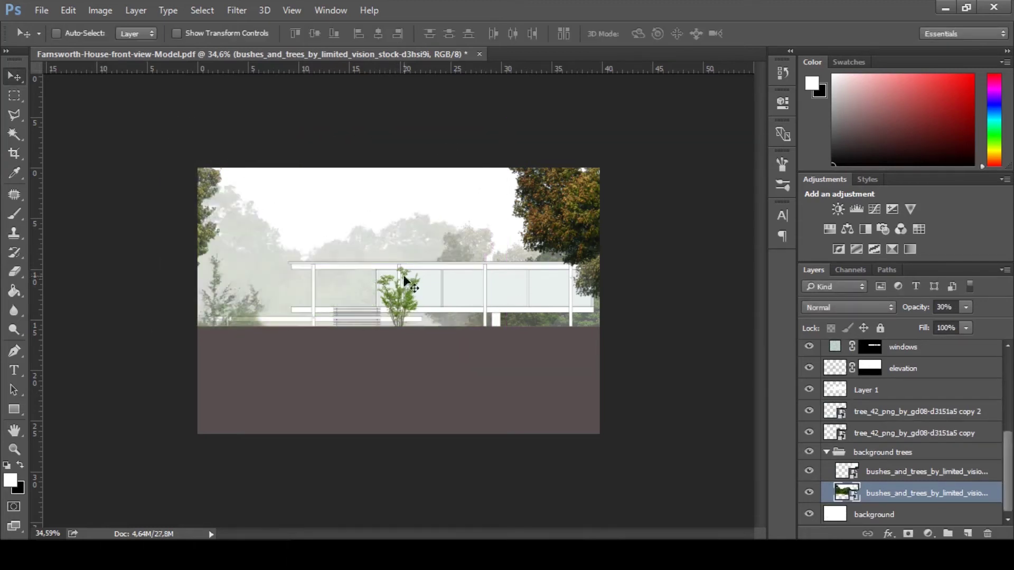
pyautogui.press('7')
pyautogui.press('8')
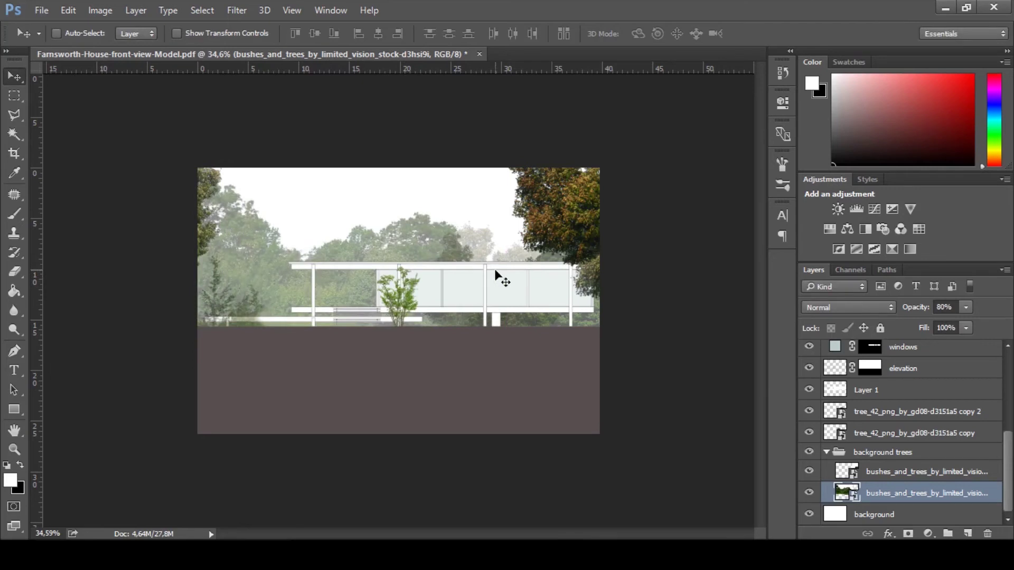
# - Delete the small green tree in front of the house and set the autumn-coloured tree's opacity to 70%
pyautogui.scroll(3, 498, 276)
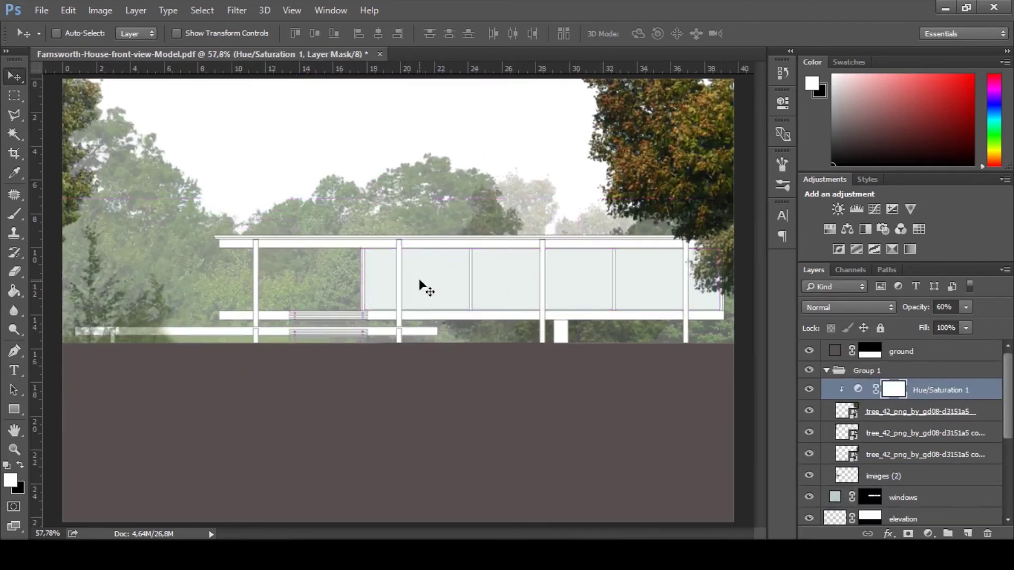
pyautogui.keyDown('ctrl'); pyautogui.click(605, 146); pyautogui.keyUp('ctrl')
pyautogui.press('7')
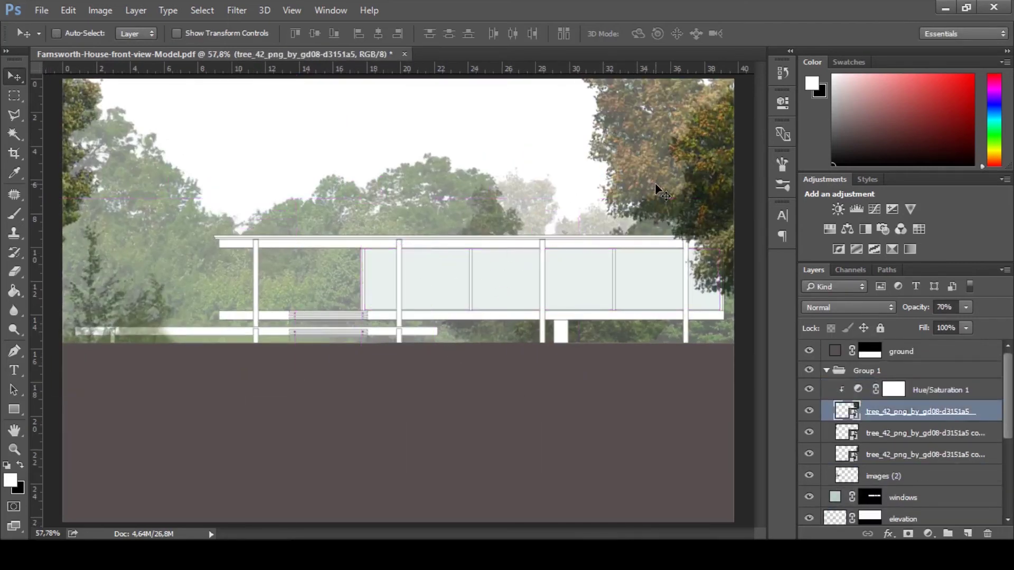
# - Collapse Group 1 and set the whole group's opacity to 70%
pyautogui.press('z')
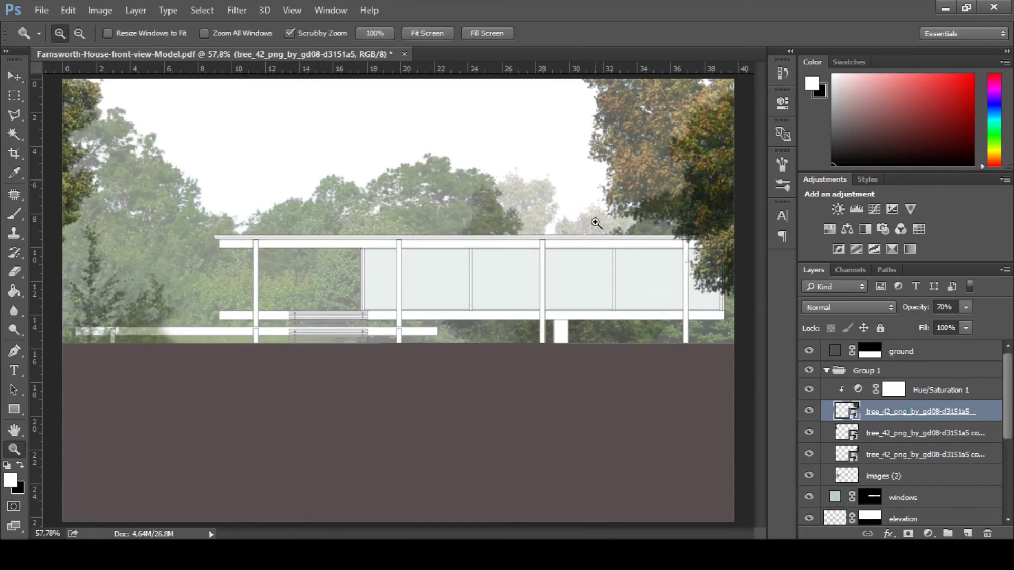
pyautogui.moveTo(655, 183); pyautogui.dragTo(535, 241)
pyautogui.moveTo(323, 240); pyautogui.dragTo(330, 241)
pyautogui.press('v')
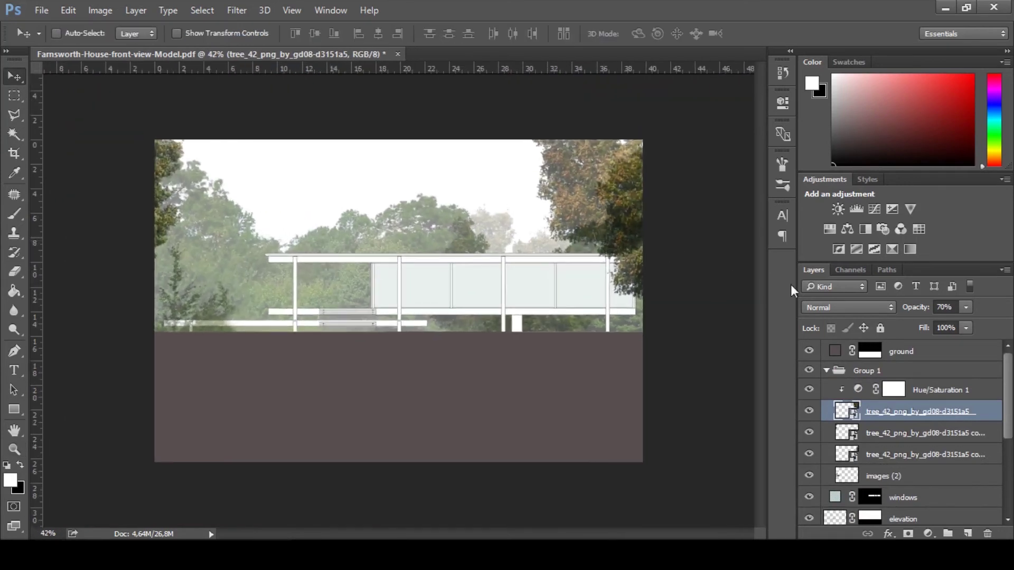
pyautogui.click(828, 371)
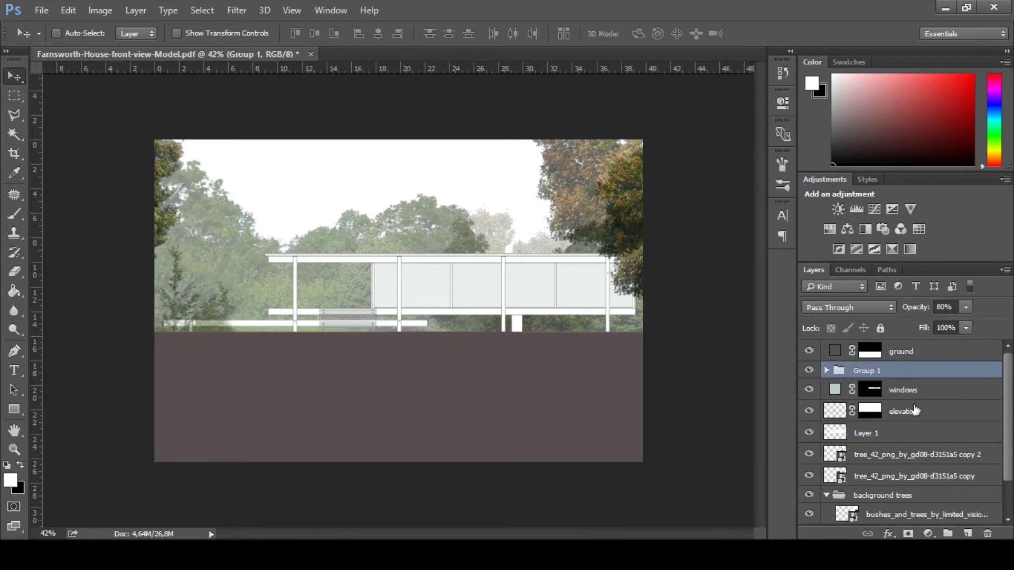
pyautogui.press('7')
# - Check which layers hold the house fill and faded trees, and set the background trees group's opacity to 50%
pyautogui.click(900, 435)
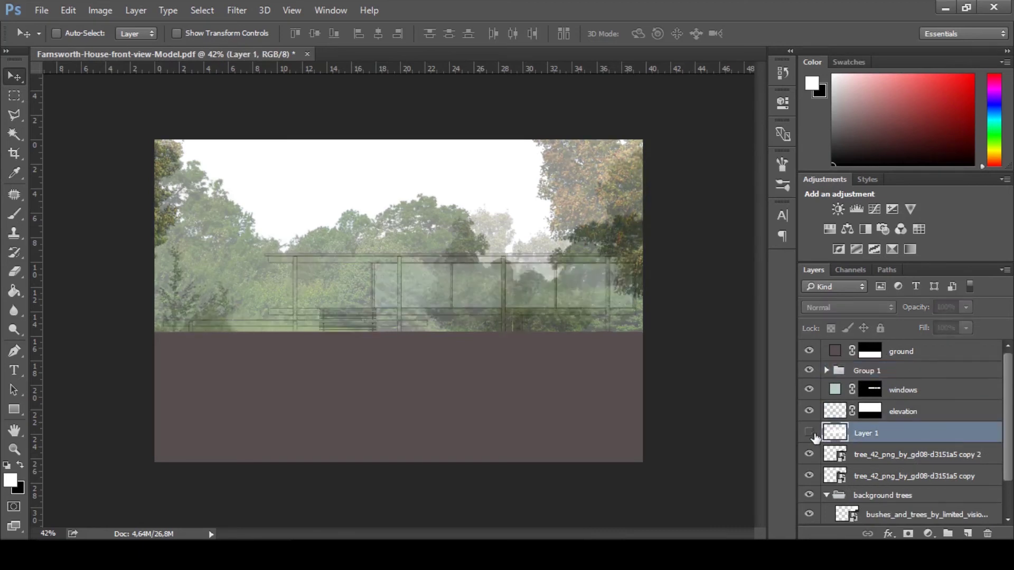
pyautogui.click(810, 456)
pyautogui.click(811, 455)
pyautogui.click(891, 457)
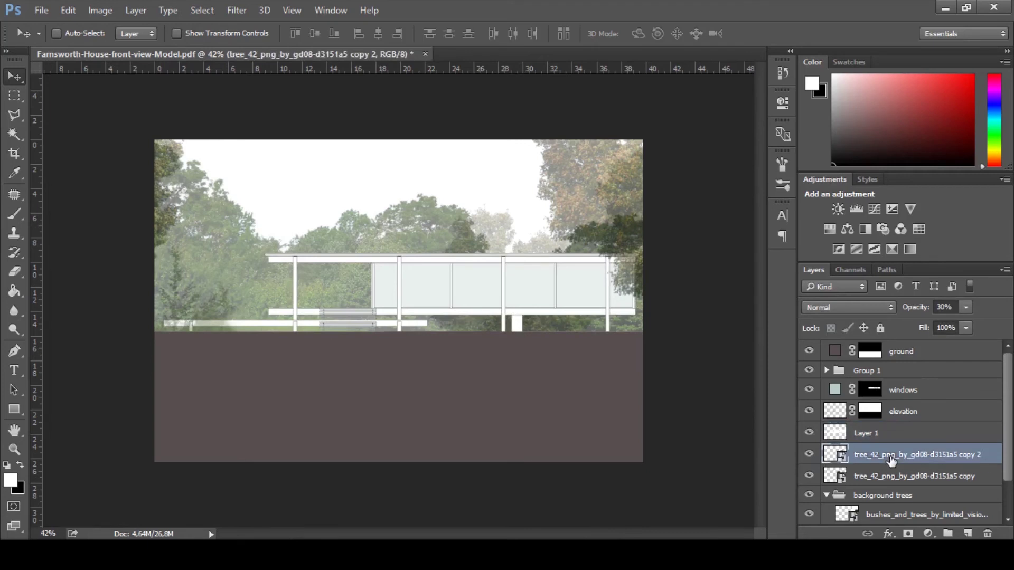
pyautogui.click(892, 478)
pyautogui.click(847, 496)
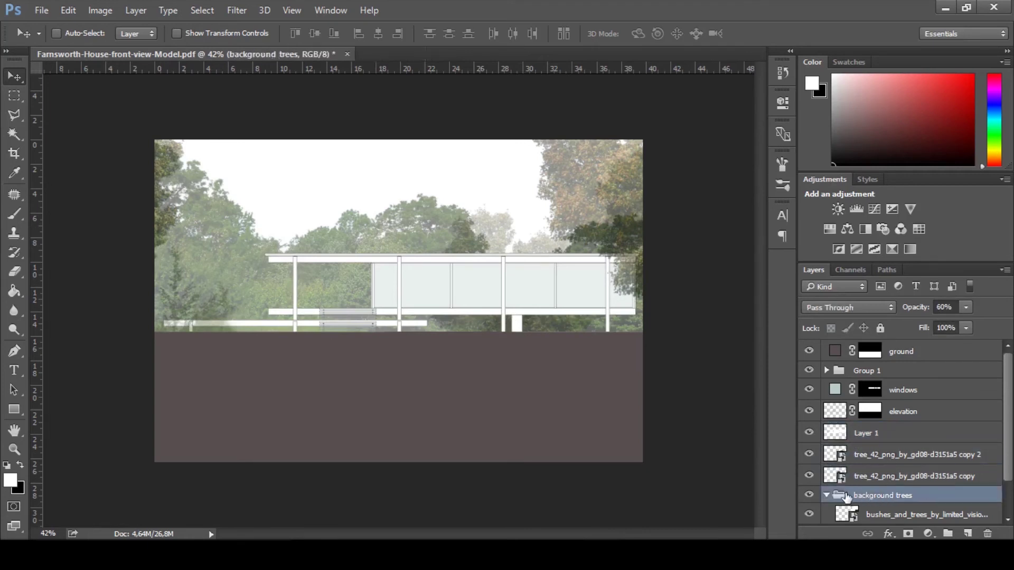
pyautogui.click(826, 496)
pyautogui.press('5')
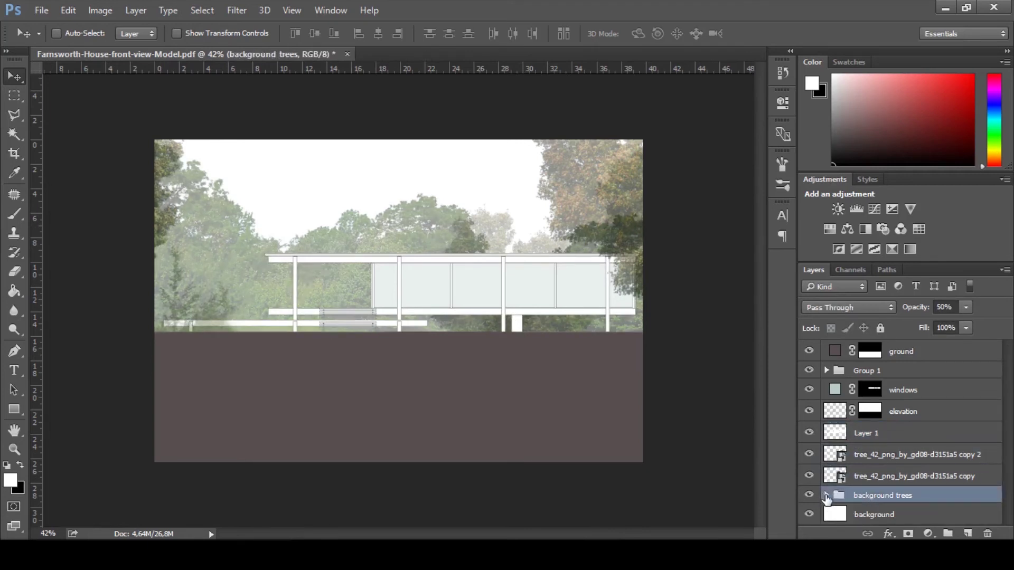
pyautogui.click(810, 496)
pyautogui.click(810, 496)
pyautogui.click(859, 433)
pyautogui.click(837, 415)
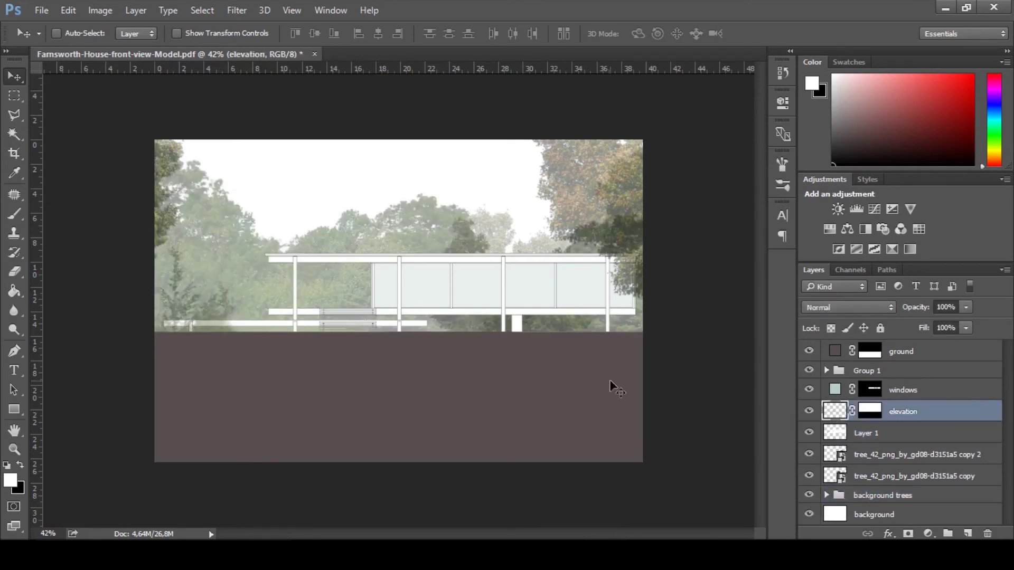
pyautogui.press('z')
pyautogui.moveTo(370, 327)
pyautogui.mouseDown()
pyautogui.moveTo(464, 347)
pyautogui.moveTo(382, 328)
pyautogui.mouseUp()
pyautogui.press('z')
pyautogui.moveTo(471, 343); pyautogui.dragTo(378, 323)
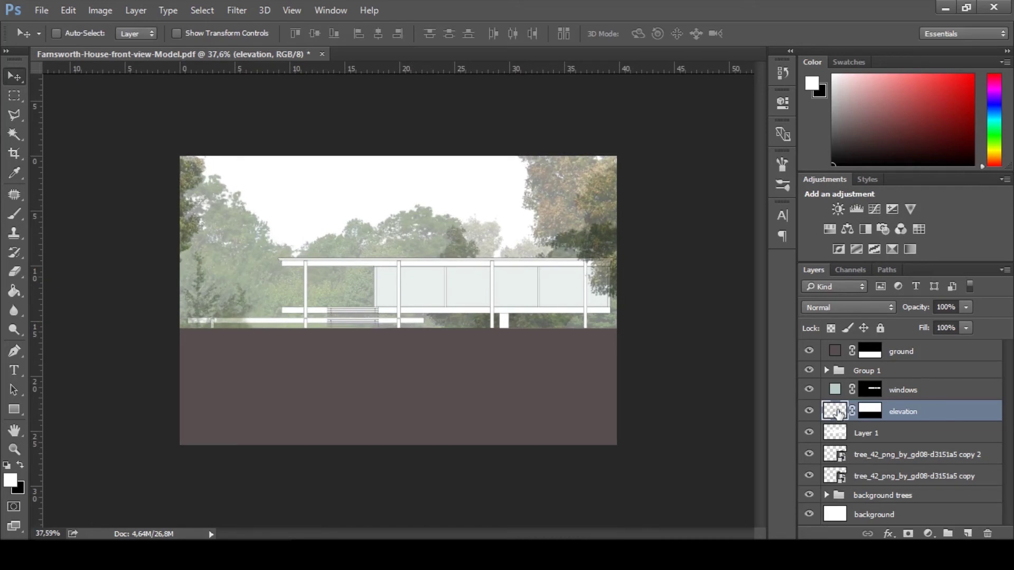
# - Remove the ground layer's mask, hide that layer, and select the canvas area below the house's ground line
pyautogui.click(837, 359)
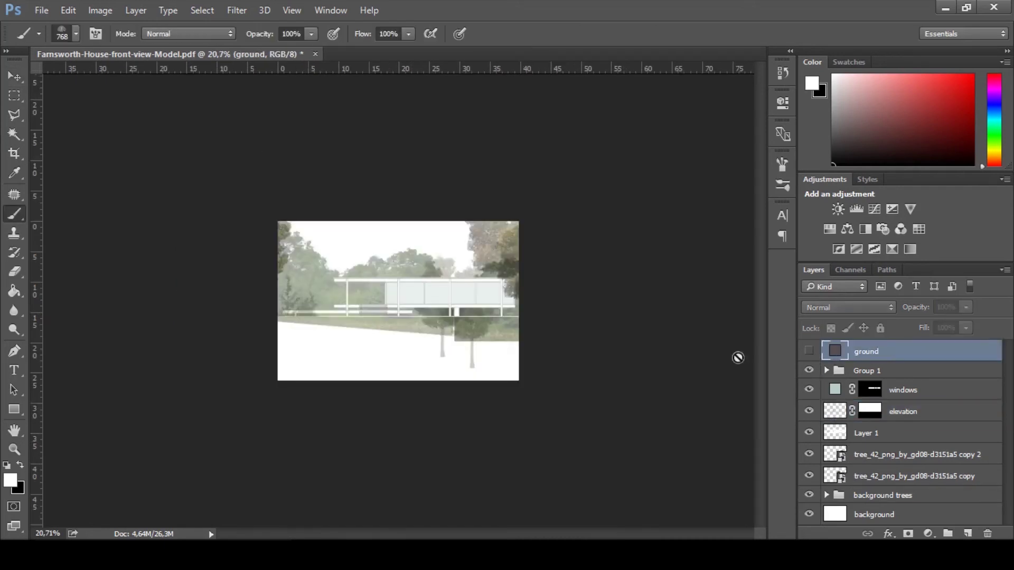
pyautogui.press('m')
pyautogui.moveTo(533, 387); pyautogui.dragTo(229, 317)
# - Group the layers from Group 1 down to background trees, leaving out elevation, and mask the new group to hide the selected area
pyautogui.click(864, 372)
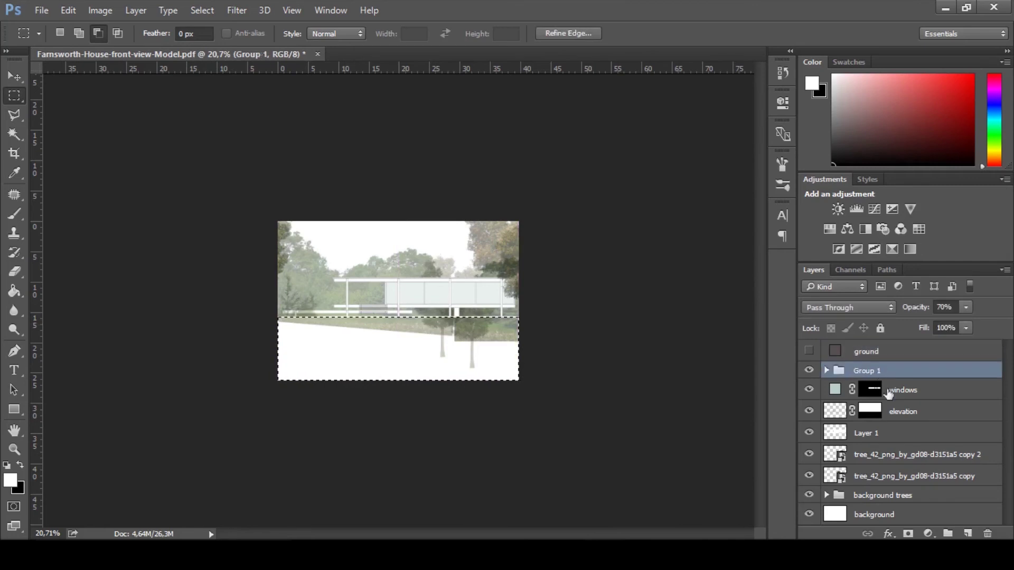
pyautogui.keyDown('shift'); pyautogui.click(909, 495); pyautogui.keyUp('shift')
pyautogui.keyDown('ctrl'); pyautogui.click(908, 412); pyautogui.keyUp('ctrl')
pyautogui.hotkey('ctrl', 'g')
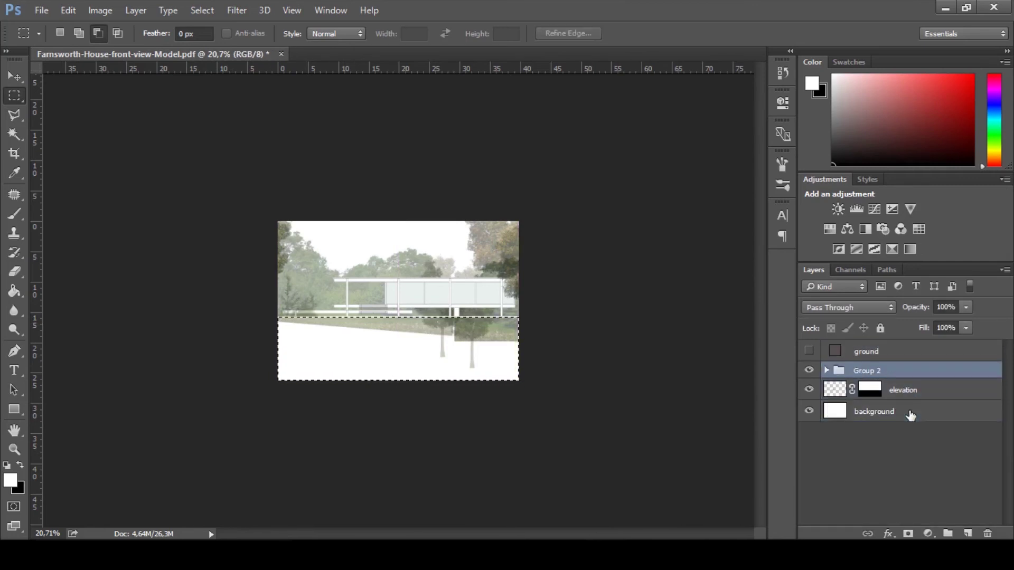
pyautogui.click(809, 370)
pyautogui.click(808, 370)
pyautogui.keyDown('alt'); pyautogui.click(908, 533); pyautogui.keyUp('alt')
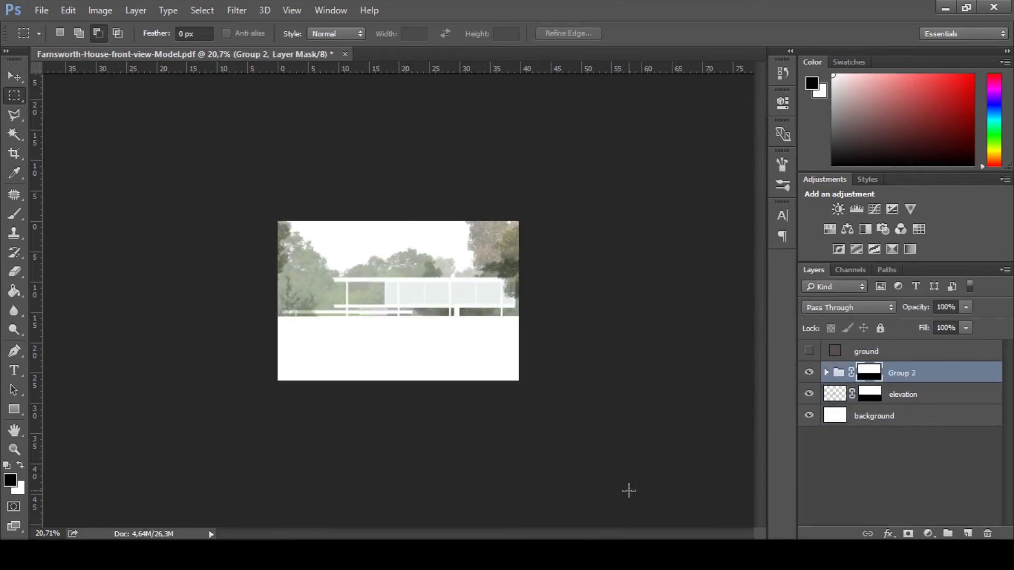
# - Move the elevation layer above Group 2 so the line drawing sits over the trees and windows
pyautogui.moveTo(901, 395); pyautogui.dragTo(901, 370)
pyautogui.press('z')
pyautogui.moveTo(424, 241); pyautogui.dragTo(659, 363)
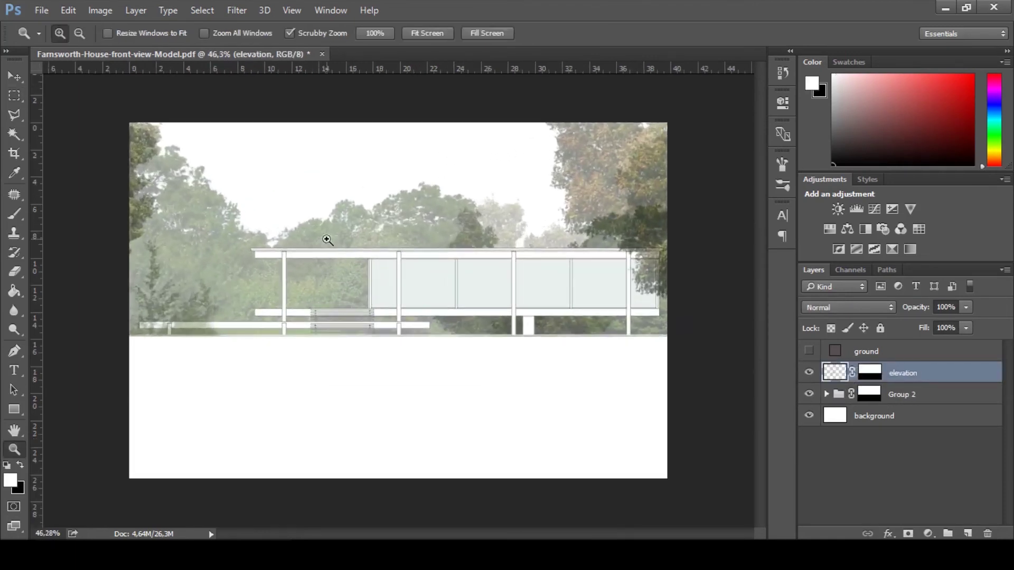
# - Select the empty area below the ground line with the Magic Wand, show the ground layer and mask it to that selection
pyautogui.hotkey('alt', ']')
pyautogui.press('w')
pyautogui.hotkey('alt', '[')
pyautogui.click(579, 403)
pyautogui.press('x')
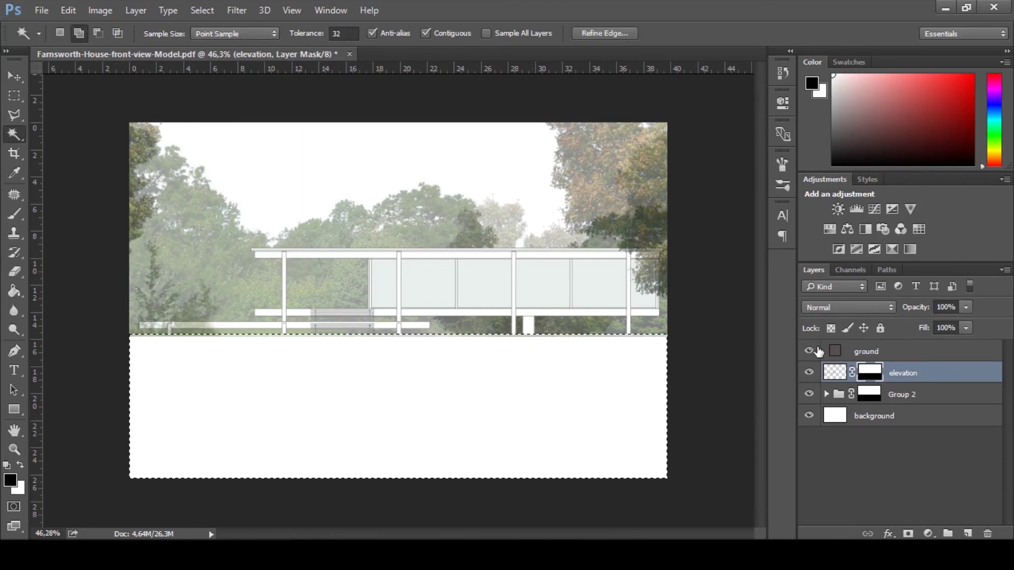
pyautogui.click(809, 351)
pyautogui.click(888, 351)
pyautogui.press('x')
pyautogui.click(909, 534)
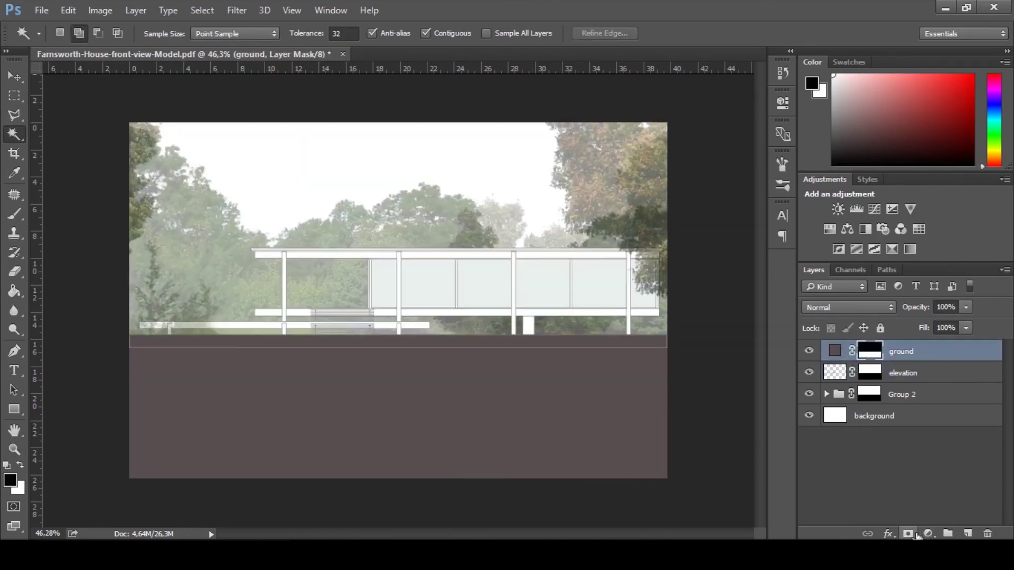
# - Fill a thin strip along the ground's upper edge with white on the ground layer's mask, and deselect
pyautogui.press('m')
pyautogui.moveTo(685, 369); pyautogui.dragTo(41, 337)
pyautogui.press('x')
pyautogui.hotkey('alt', 'BackSpace')
pyautogui.hotkey('ctrl', 'd')
# - Try several colours for the ground fill, including the pale green e4e5d8, and set it to a light neutral grey
pyautogui.press('z')
pyautogui.moveTo(376, 361); pyautogui.dragTo(335, 351)
pyautogui.press('v')
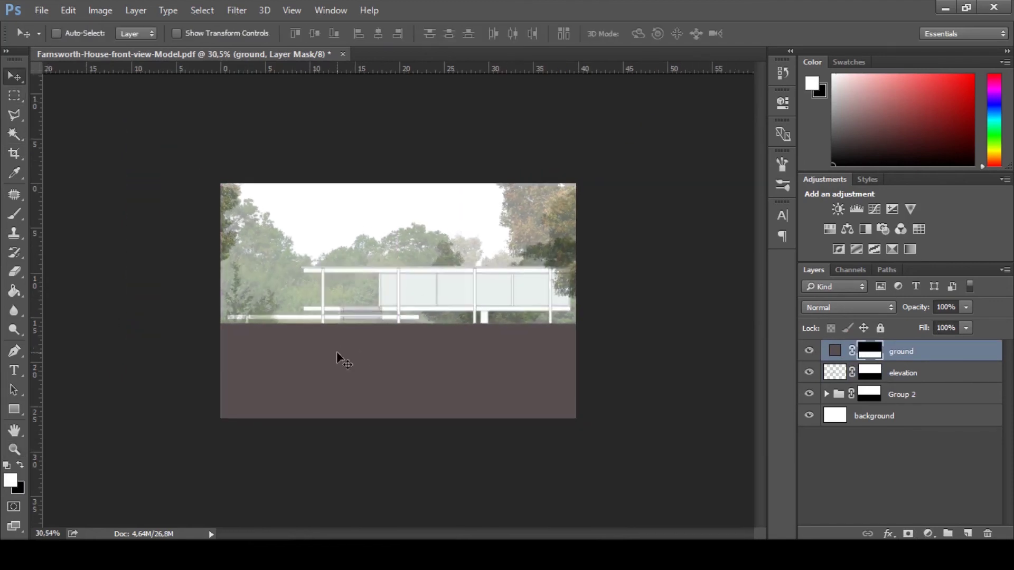
pyautogui.doubleClick(835, 353)
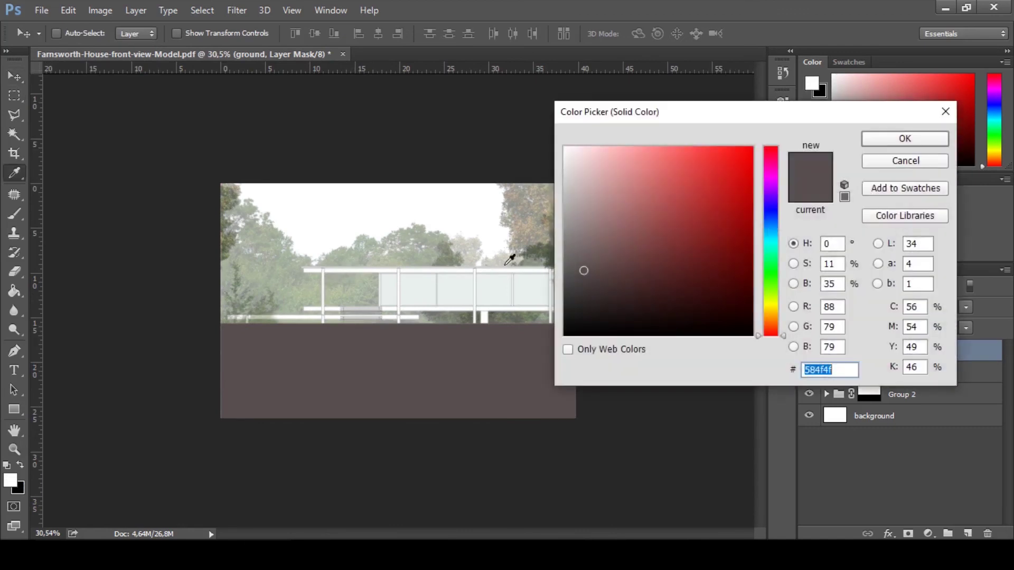
pyautogui.click(455, 218)
pyautogui.click(574, 159)
pyautogui.moveTo(574, 158)
pyautogui.mouseDown()
pyautogui.moveTo(536, 154)
pyautogui.moveTo(579, 165)
pyautogui.moveTo(578, 200)
pyautogui.mouseUp()
pyautogui.click(548, 183)
pyautogui.click(572, 169)
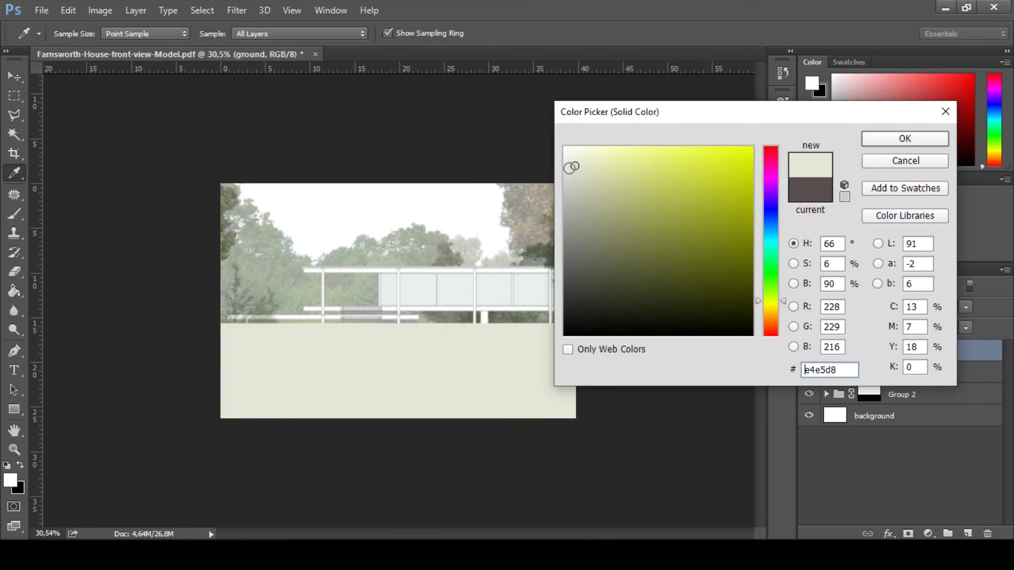
pyautogui.click(449, 248)
pyautogui.moveTo(577, 203); pyautogui.dragTo(534, 184)
pyautogui.press('Return')
# - Crop the canvas from below so only a narrow band of ground remains under the house
pyautogui.press('m')
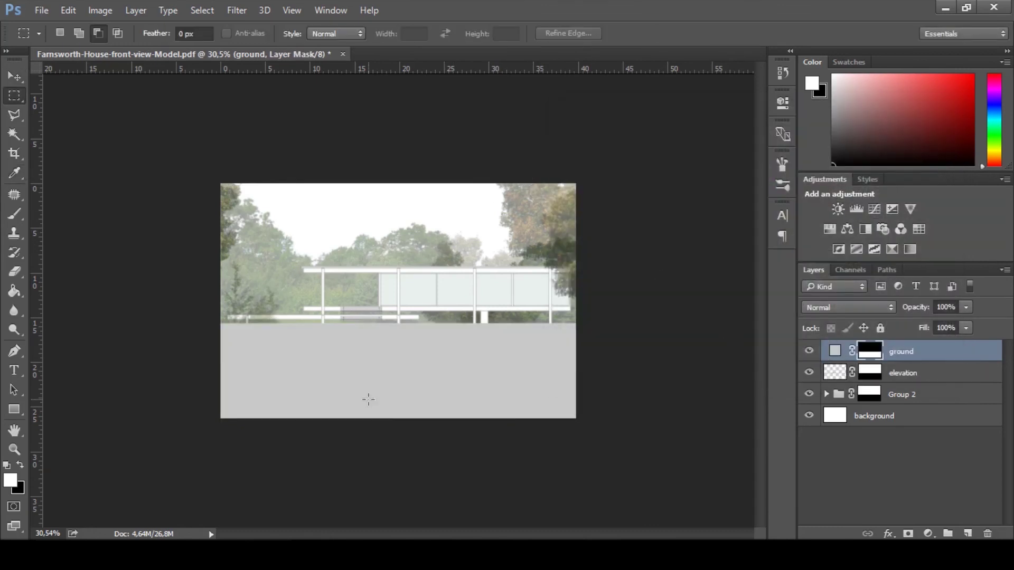
pyautogui.press('c')
pyautogui.moveTo(397, 421); pyautogui.dragTo(389, 389)
pyautogui.press('Return')
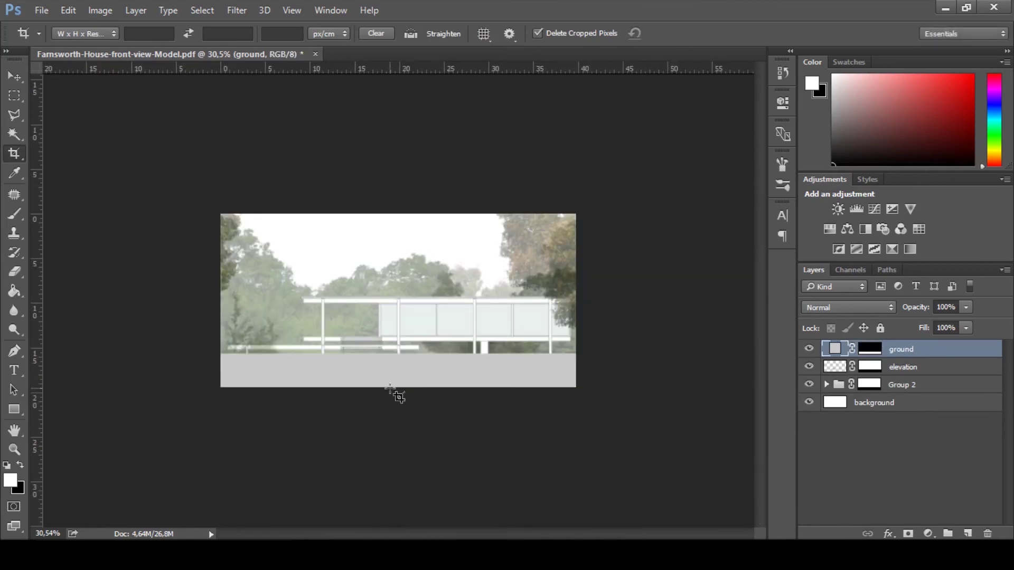
# - Add the white title FARNSWORTH HOUSE in 36 pt Calibri Light and place it in the ground band's lower-right corner
pyautogui.press('t')
pyautogui.click(443, 372)
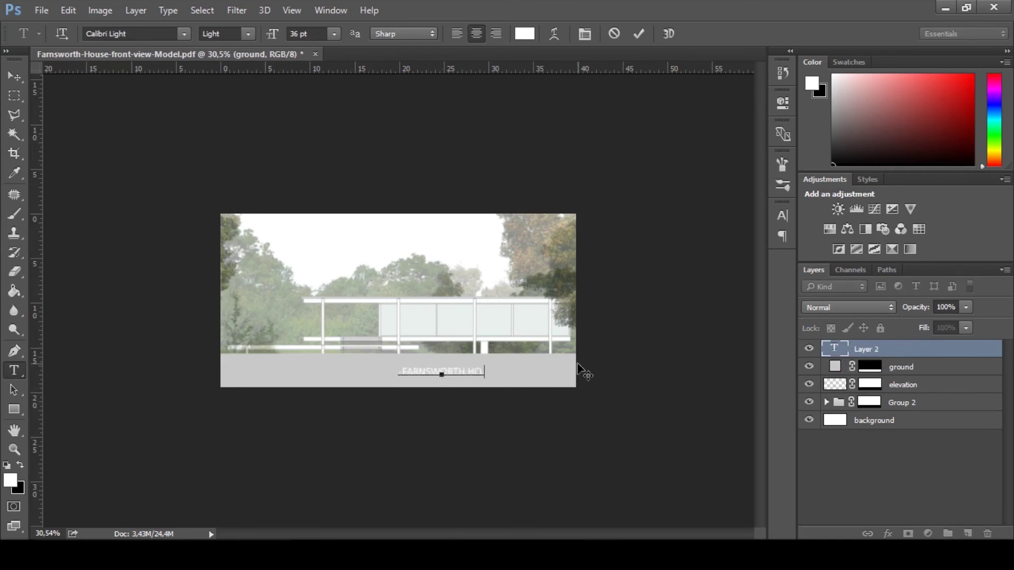
pyautogui.click(638, 33)
pyautogui.press('v')
pyautogui.moveTo(481, 350); pyautogui.dragTo(562, 359)
pyautogui.hotkey('ctrl', 'space')
pyautogui.moveTo(398, 387); pyautogui.dragTo(468, 393)
pyautogui.press('t')
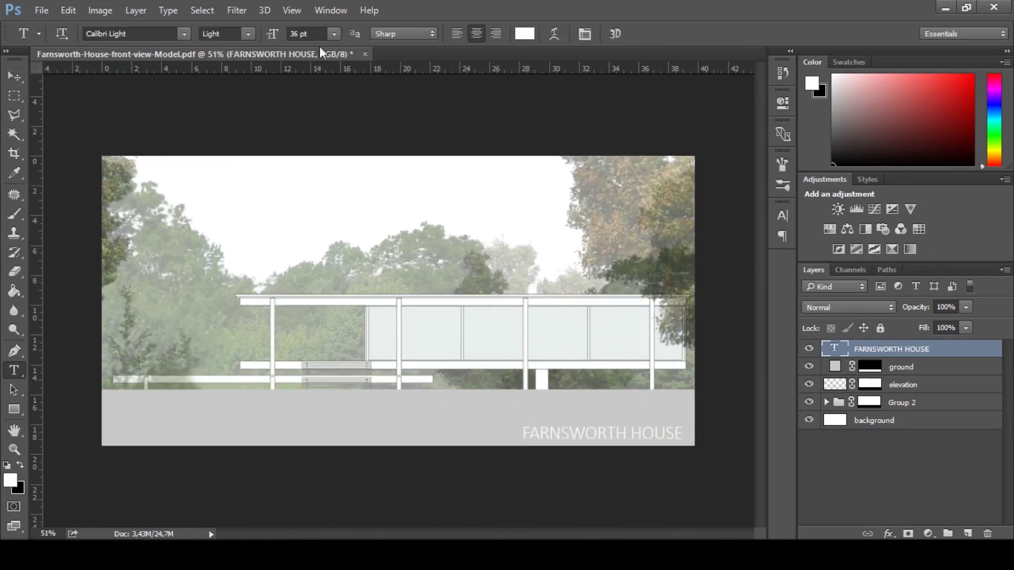
# - Set the FARNSWORTH HOUSE title to 60 pt and move it to the left end of the ground band
pyautogui.click(334, 34)
pyautogui.click(310, 264)
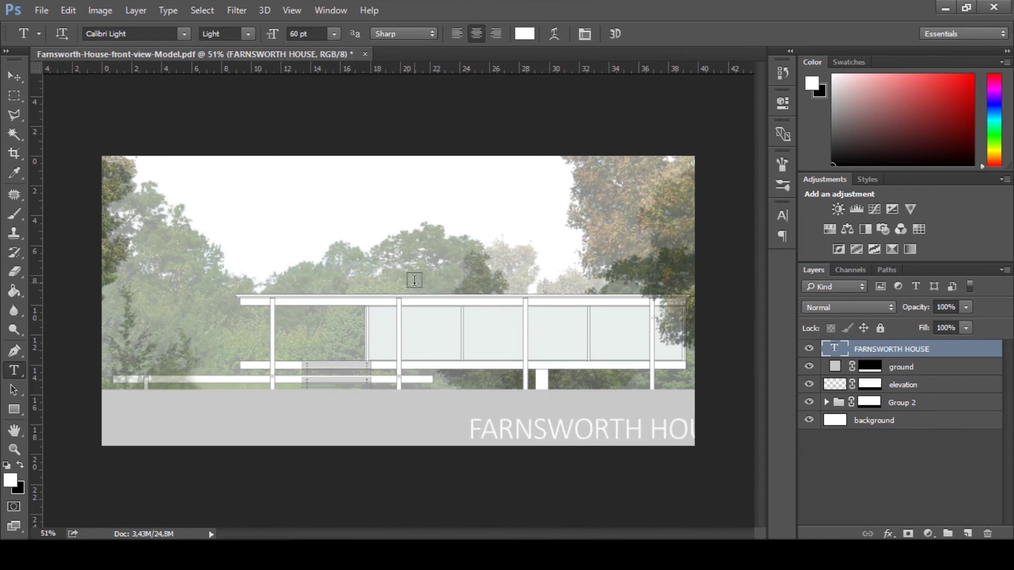
pyautogui.press('v')
pyautogui.moveTo(714, 468); pyautogui.dragTo(265, 410)
# - Extend the canvas downward with the Crop tool to make room for a taller ground band
pyautogui.press('c')
pyautogui.moveTo(398, 446); pyautogui.dragTo(398, 472)
pyautogui.press('Return')
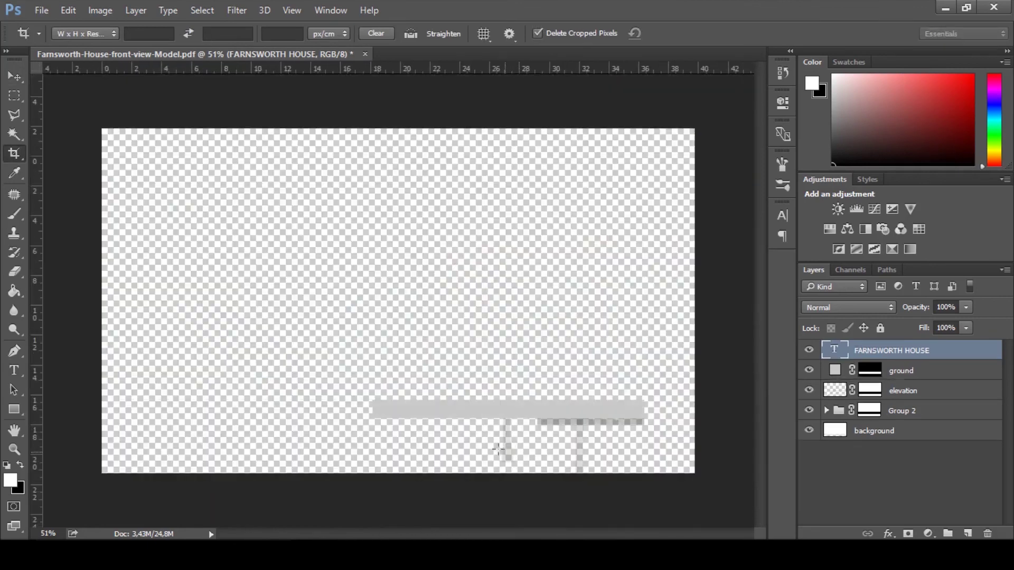
# - Fill the newly added lower area with white on the ground layer's mask so the grey reaches the canvas edge
pyautogui.press('v')
pyautogui.click(870, 371)
pyautogui.press('m')
pyautogui.moveTo(704, 406); pyautogui.dragTo(132, 475)
pyautogui.hotkey('alt', 'BackSpace')
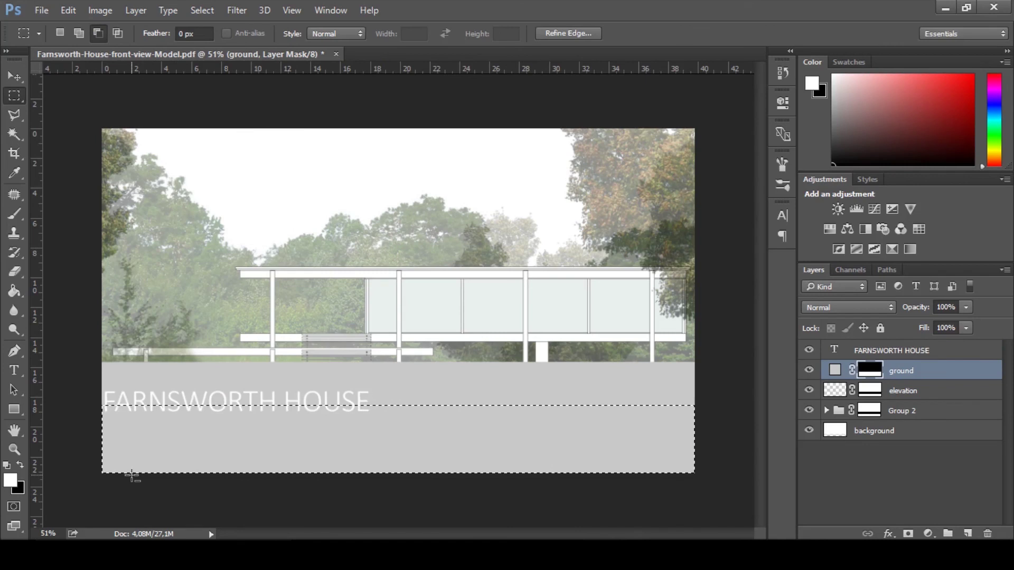
pyautogui.hotkey('ctrl', 'd')
# - Move the FARNSWORTH HOUSE title to the ground's lower-left corner and place a duplicate at the ground's upper right
pyautogui.press('v')
pyautogui.keyDown('ctrl'); pyautogui.click(191, 411); pyautogui.keyUp('ctrl')
pyautogui.moveTo(195, 410); pyautogui.dragTo(522, 386)
pyautogui.hotkey('ctrl', 'j')
# - Replace the duplicated title's text with FRONT ELEVATION
pyautogui.press('t')
pyautogui.click(521, 387)
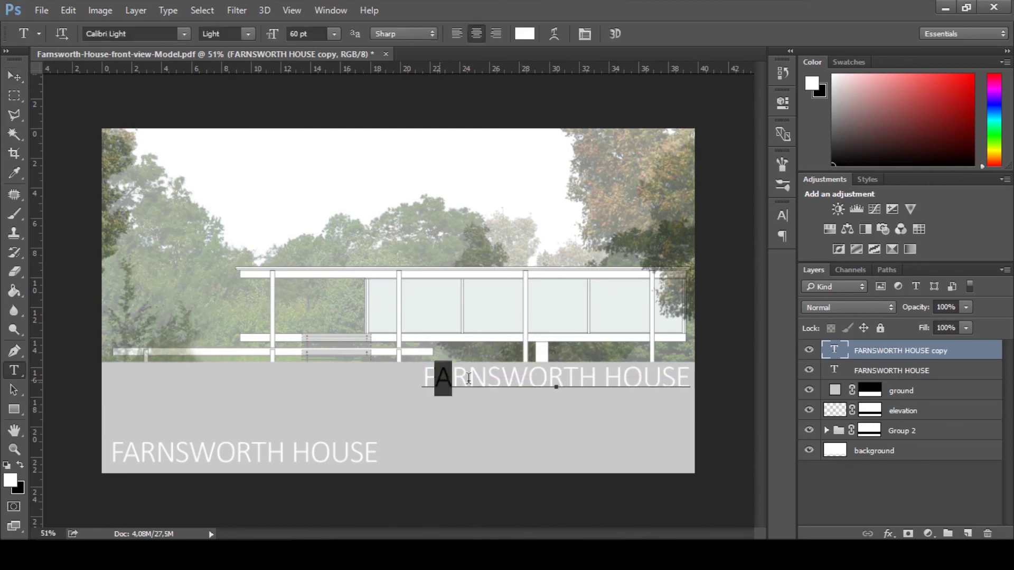
pyautogui.hotkey('ctrl', 'a')
pyautogui.write('FRONT ELEVATION')
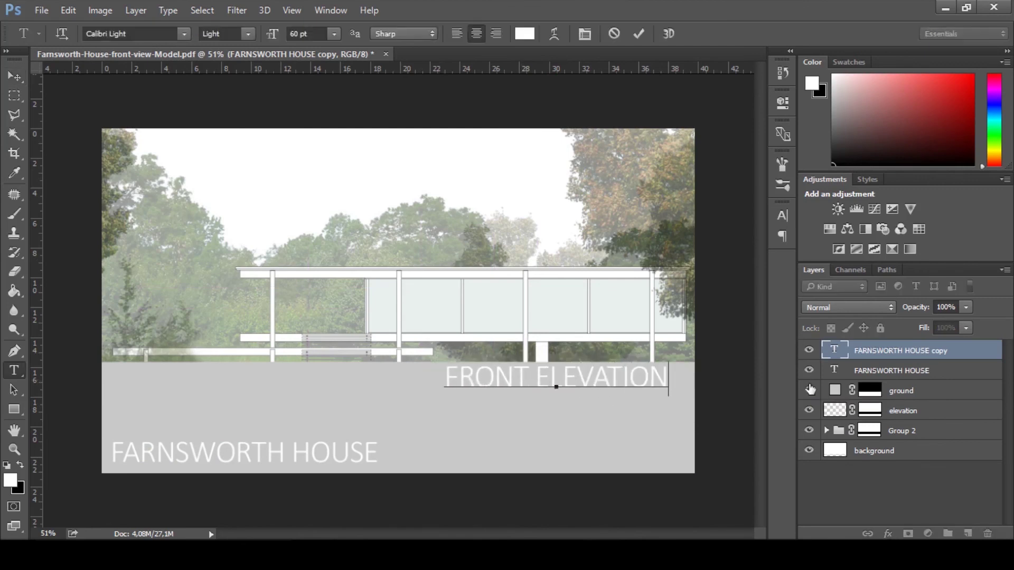
# - Set the FRONT ELEVATION text to 36 pt Bold
pyautogui.hotkey('ctrl', 'a')
pyautogui.click(334, 34)
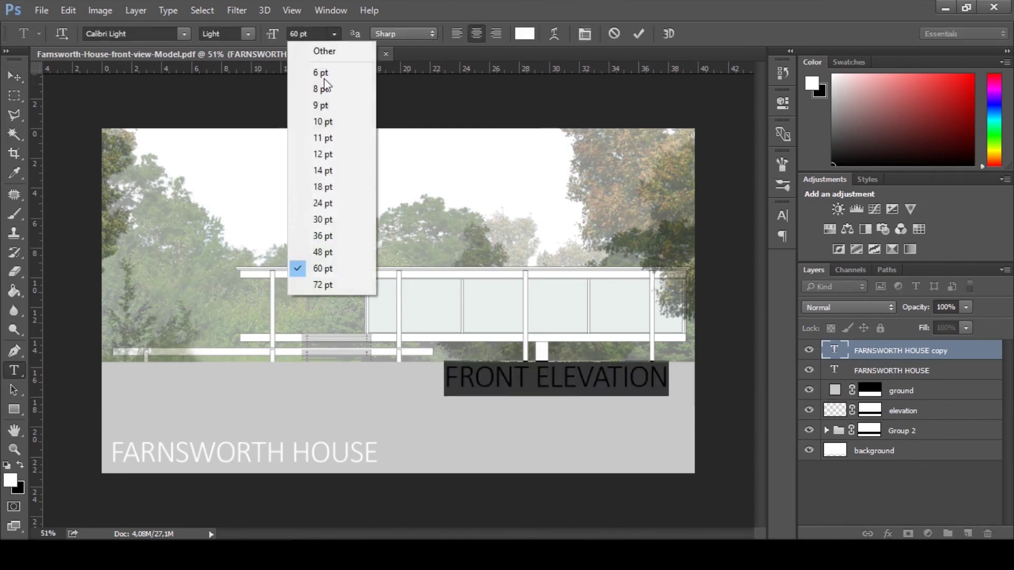
pyautogui.click(324, 233)
pyautogui.click(246, 34)
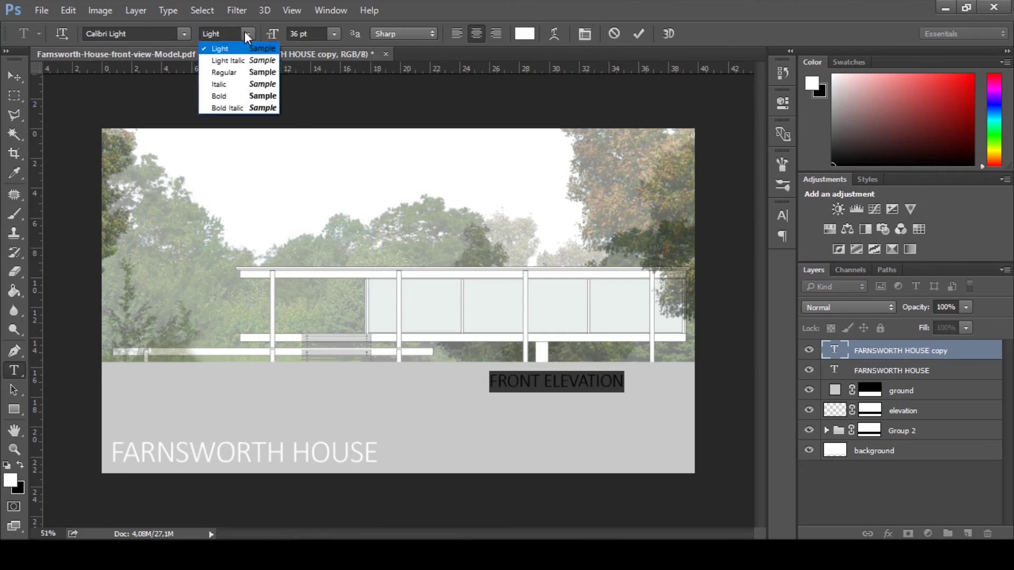
pyautogui.click(241, 97)
pyautogui.click(639, 34)
# - Move the FRONT ELEVATION label towards the ground's upper-right corner and set it to 30 pt Light
pyautogui.press('v')
pyautogui.moveTo(498, 270); pyautogui.dragTo(378, 332)
pyautogui.press('z')
pyautogui.press('t')
pyautogui.click(334, 34)
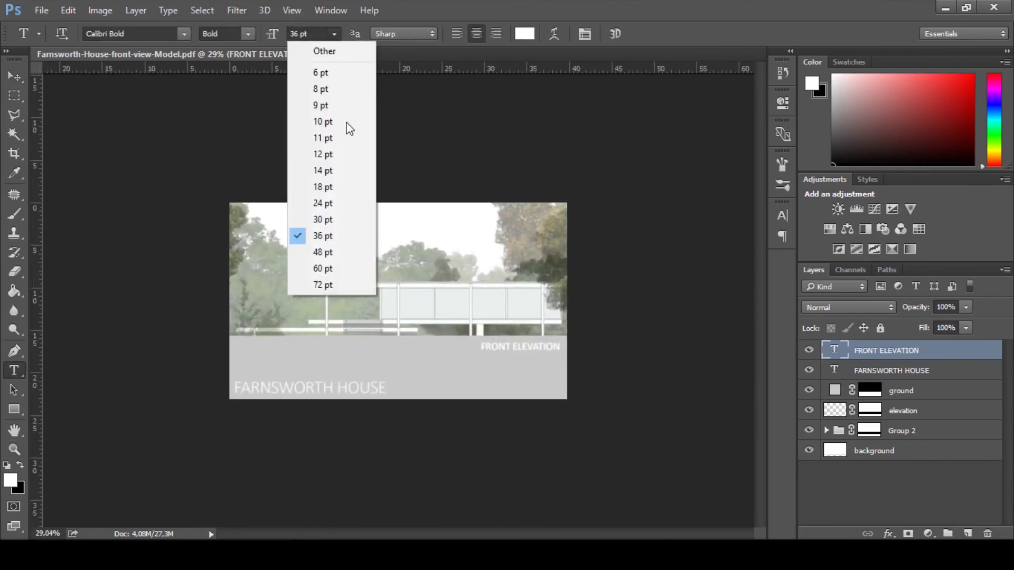
pyautogui.click(327, 205)
pyautogui.click(236, 33)
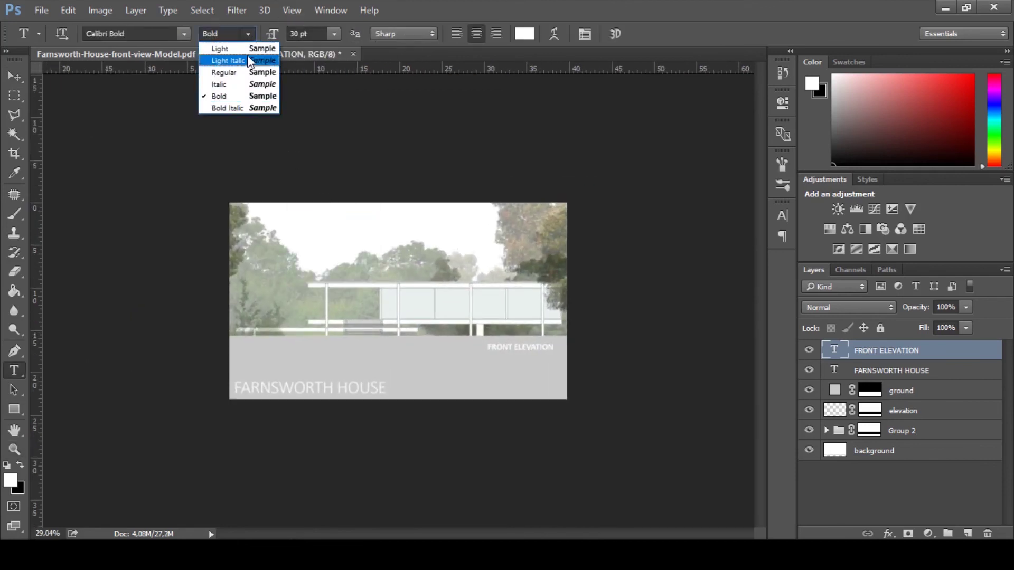
pyautogui.click(236, 46)
# - Nudge the FRONT ELEVATION label close to the canvas's right edge, just under the ground line
pyautogui.press('v')
pyautogui.moveTo(506, 310); pyautogui.dragTo(667, 347)
pyautogui.press('z')
pyautogui.press('v')
pyautogui.moveTo(470, 348); pyautogui.dragTo(482, 352)
pyautogui.hotkey('ctrl', '-')
pyautogui.press('z')
pyautogui.hotkey('ctrl', '-')
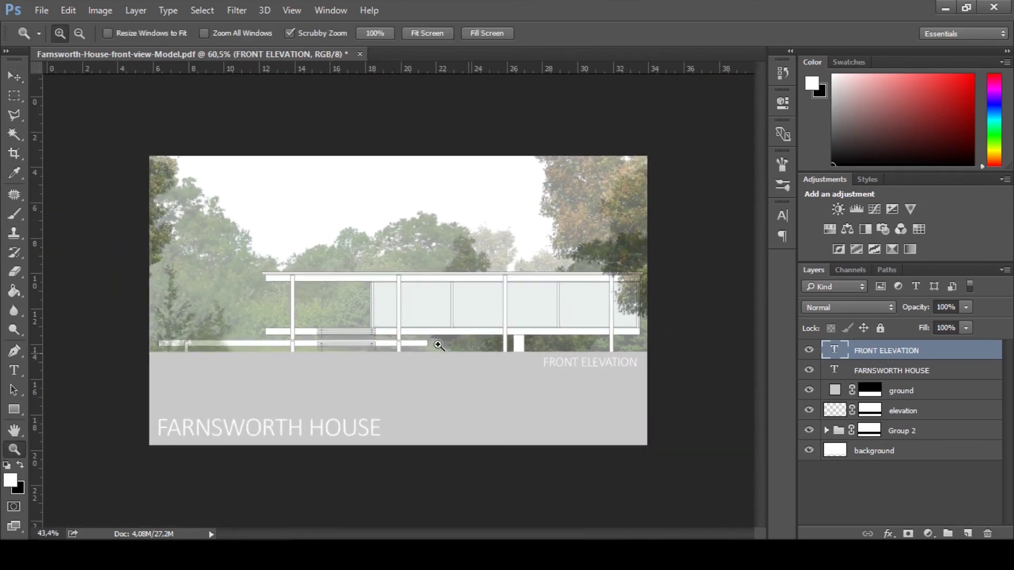